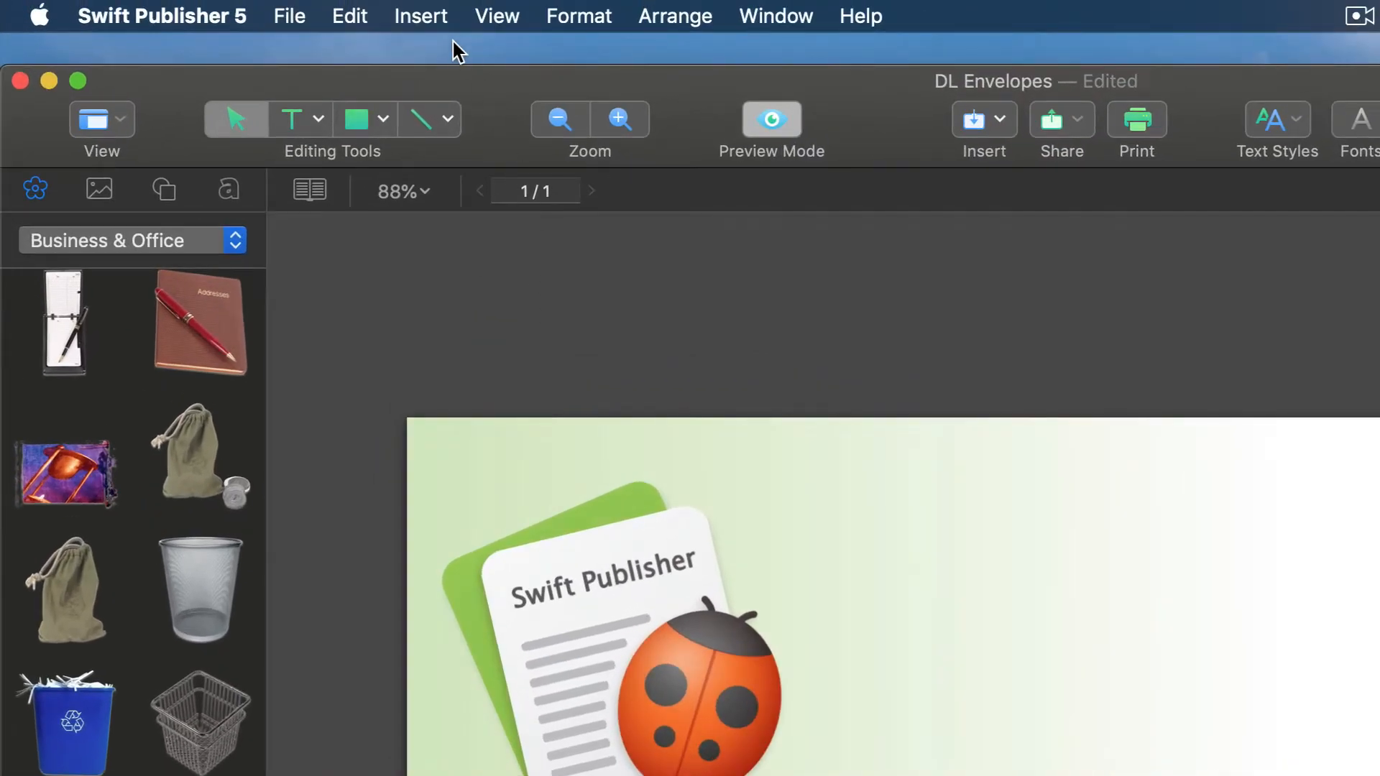
Step: Insert a page number field on the envelope
left_click(423, 15)
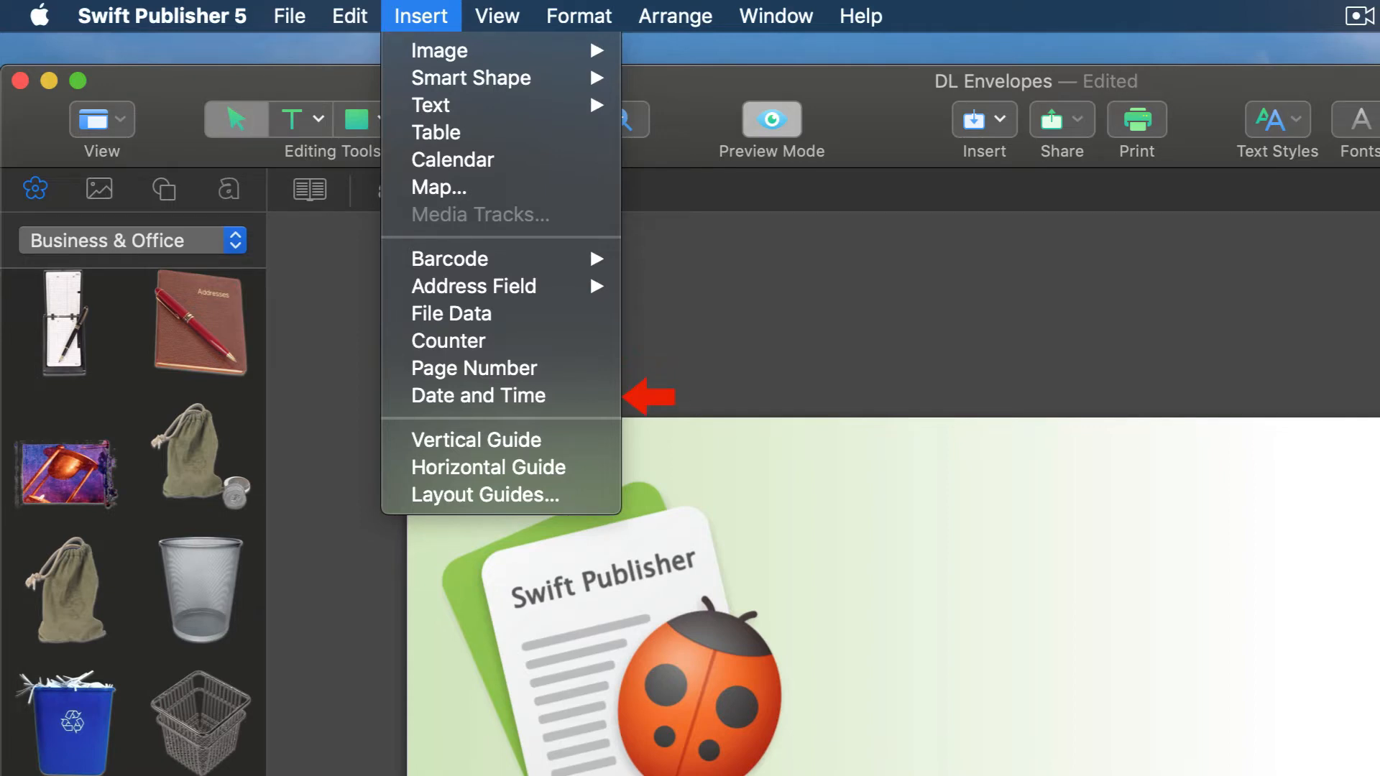
key("Escape")
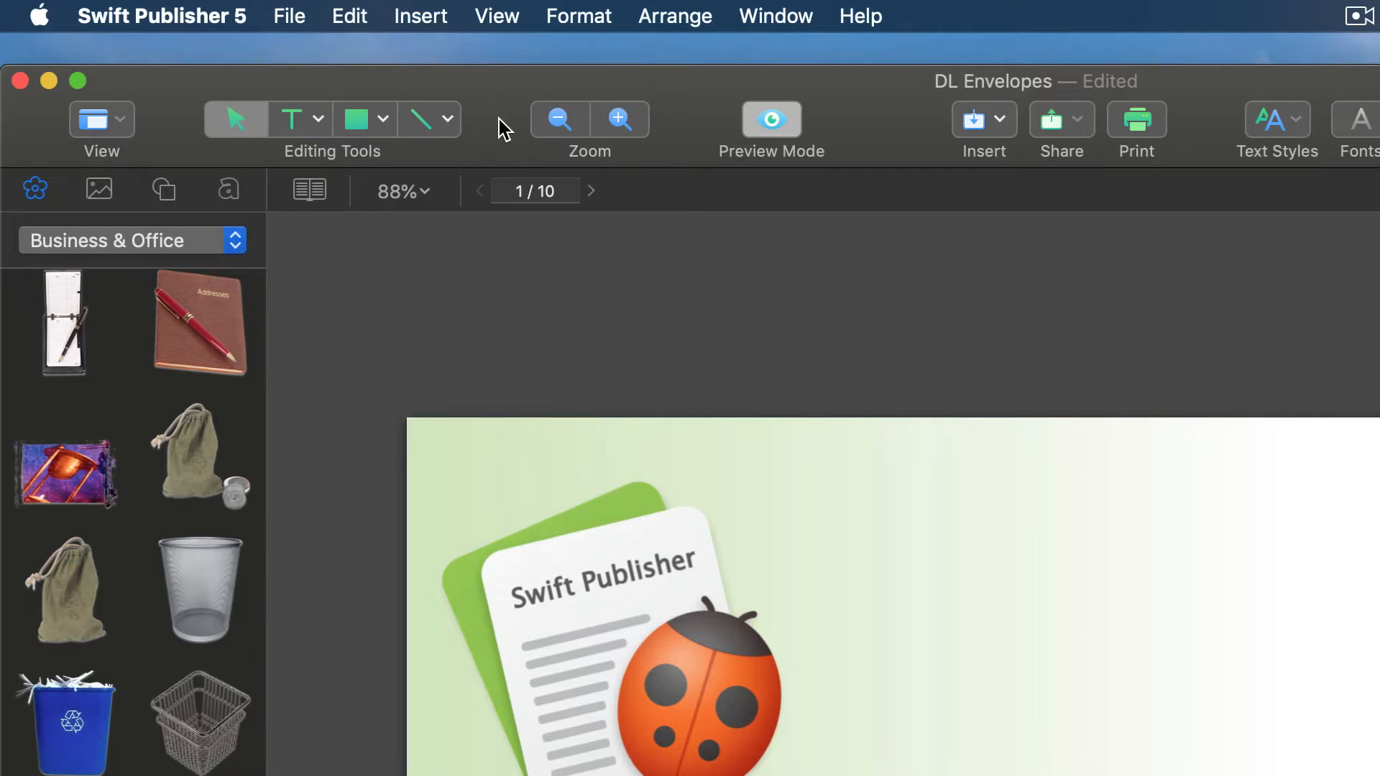
left_click(432, 23)
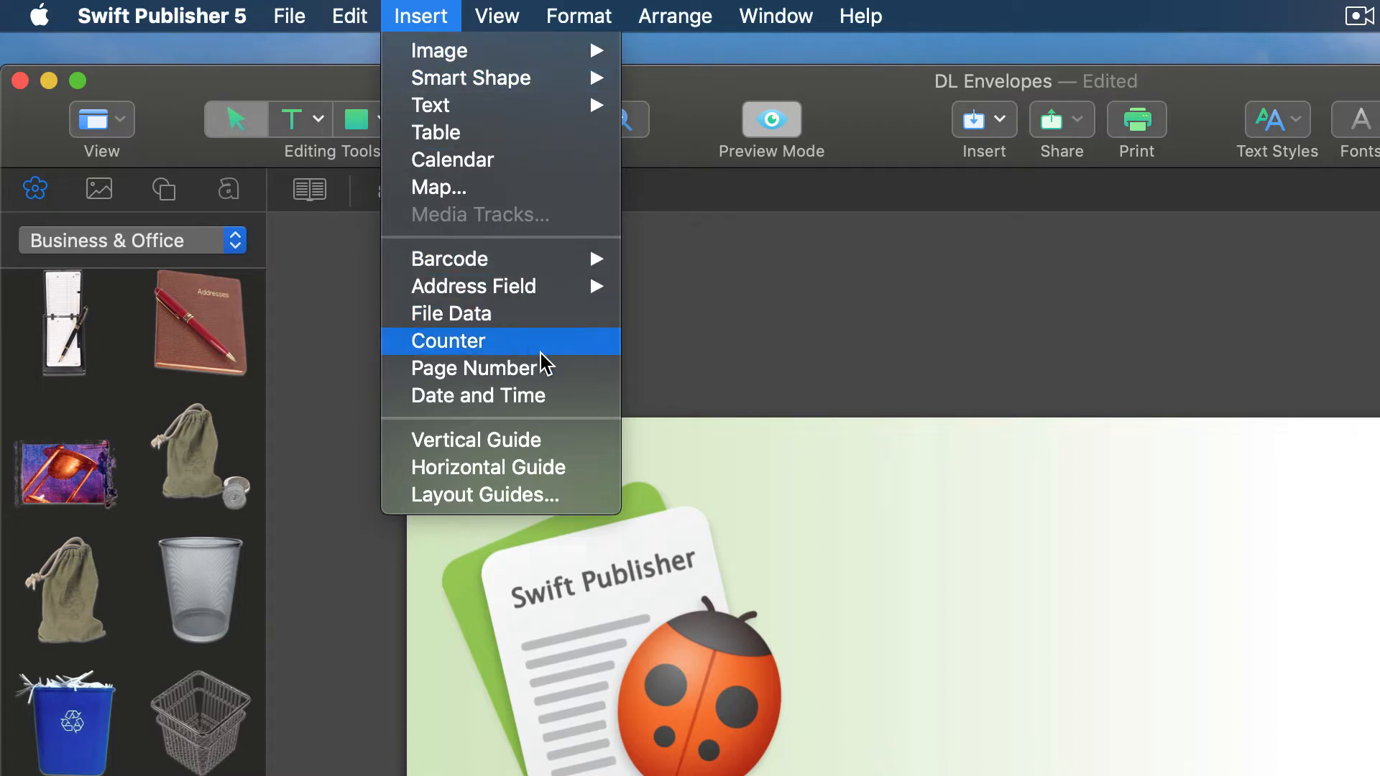
left_click(551, 369)
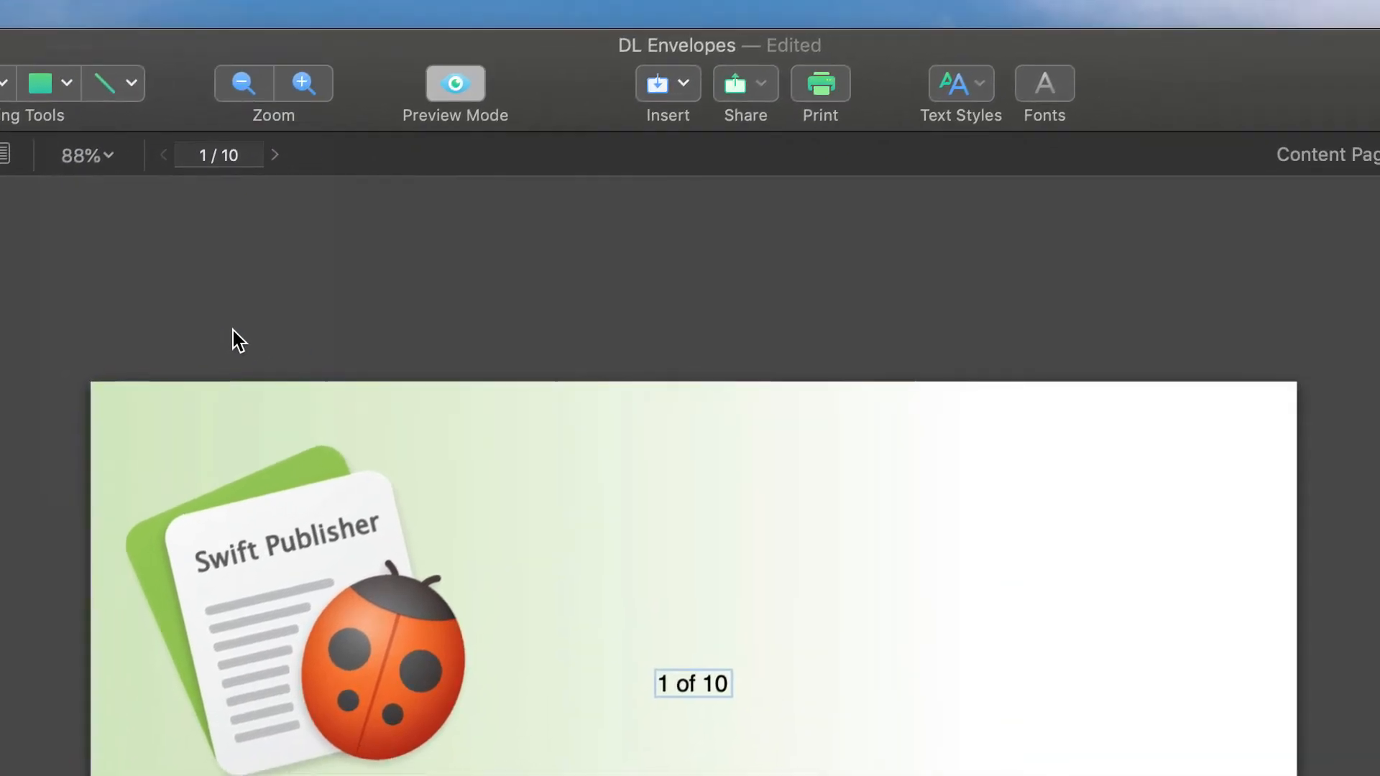
Step: Page forward through the envelope document to check the page number field on each page
left_click(277, 157)
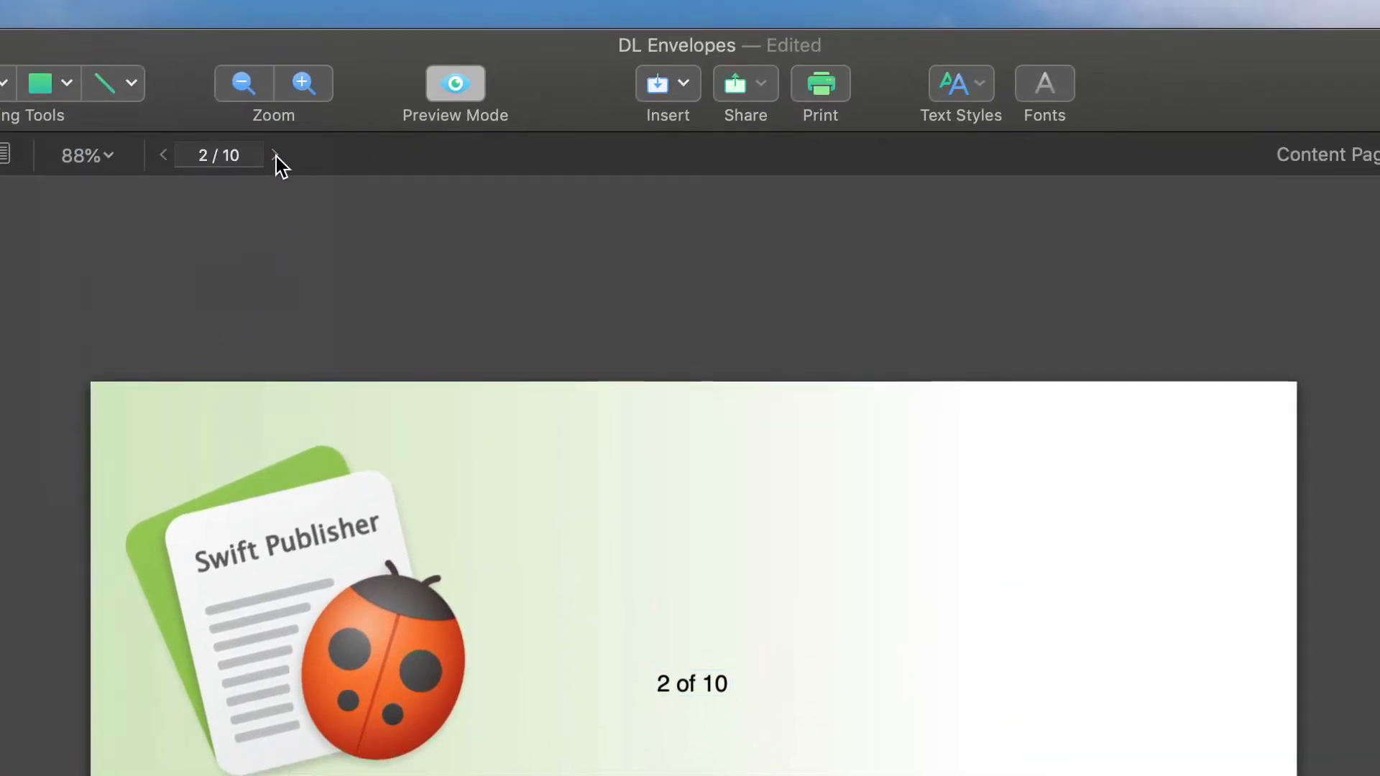
left_click(277, 156)
left_click(277, 157)
left_click(277, 157)
left_click(277, 157)
left_click(277, 157)
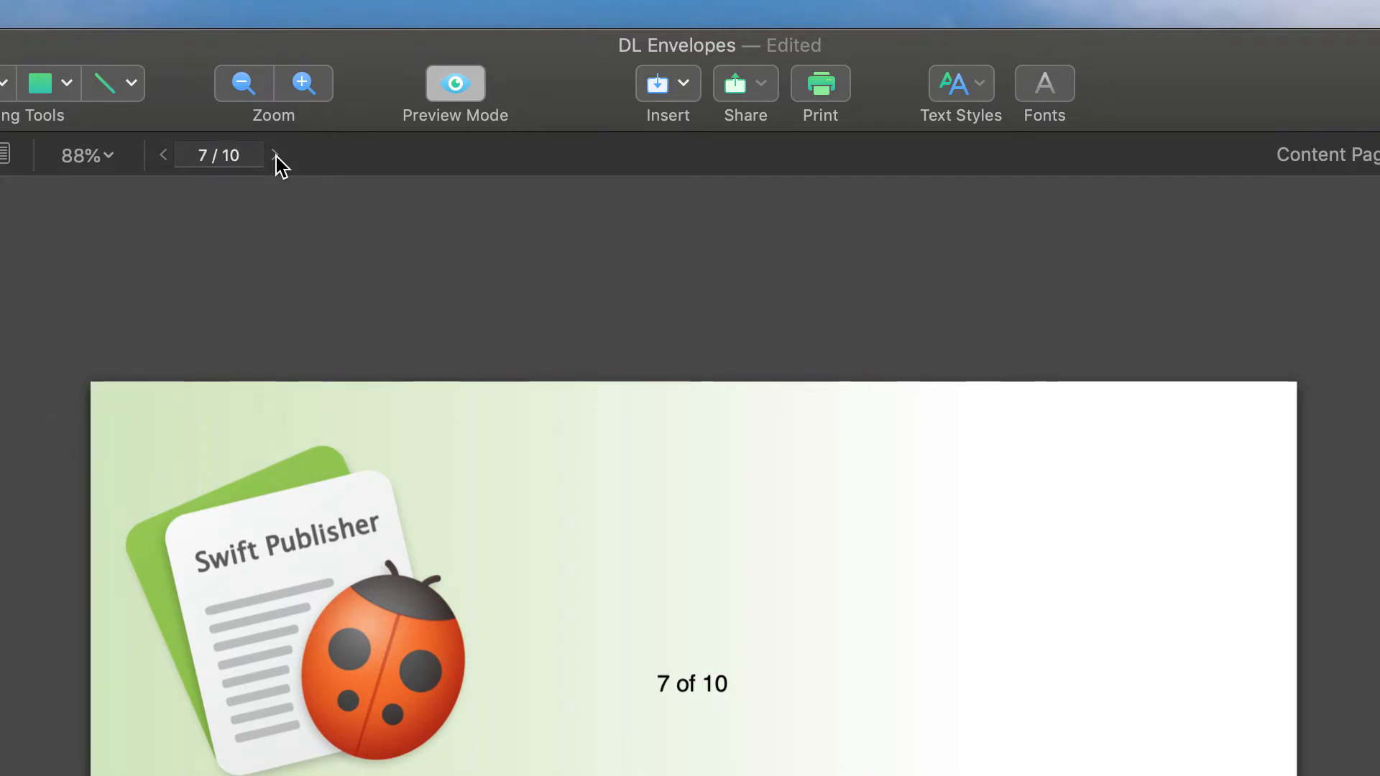
left_click(276, 157)
left_click(277, 157)
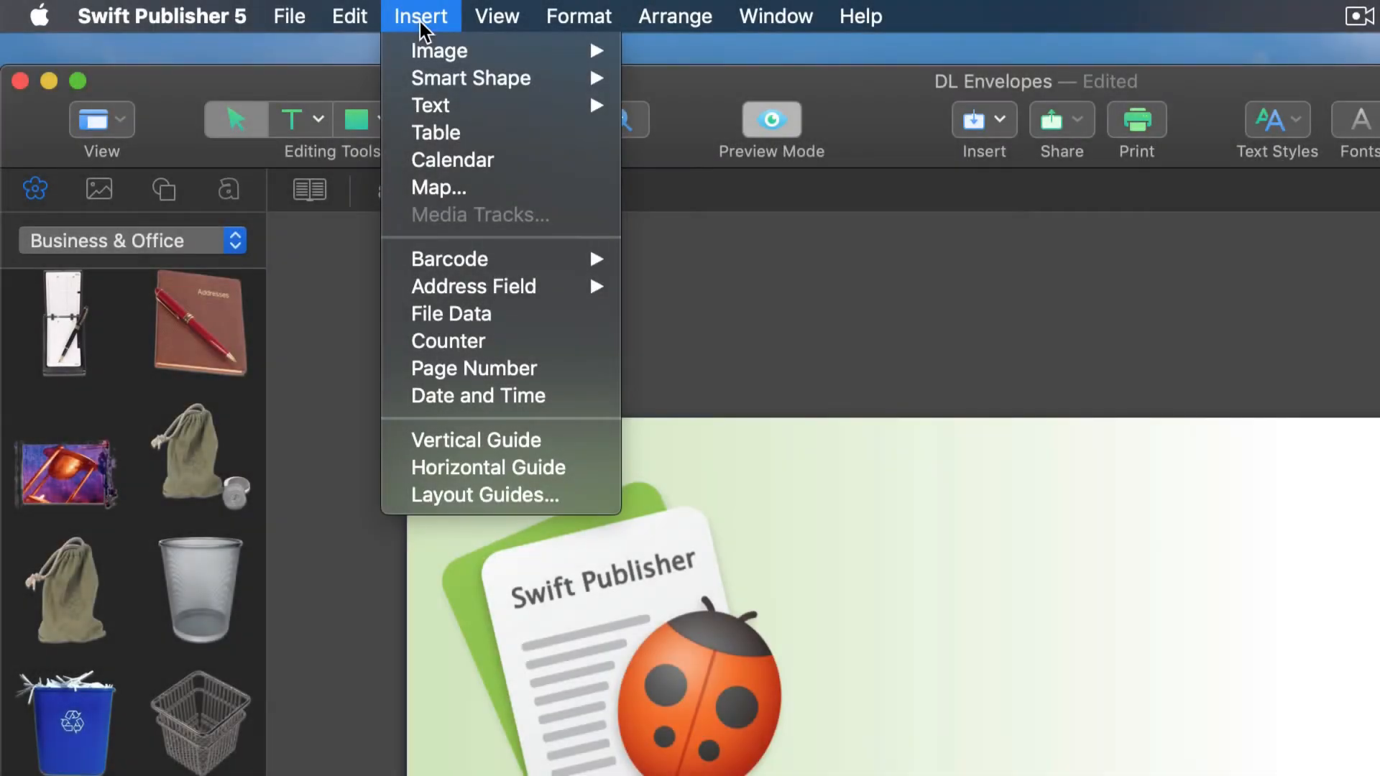
Step: Insert a date and time field on the envelope and view its format options
left_click(550, 396)
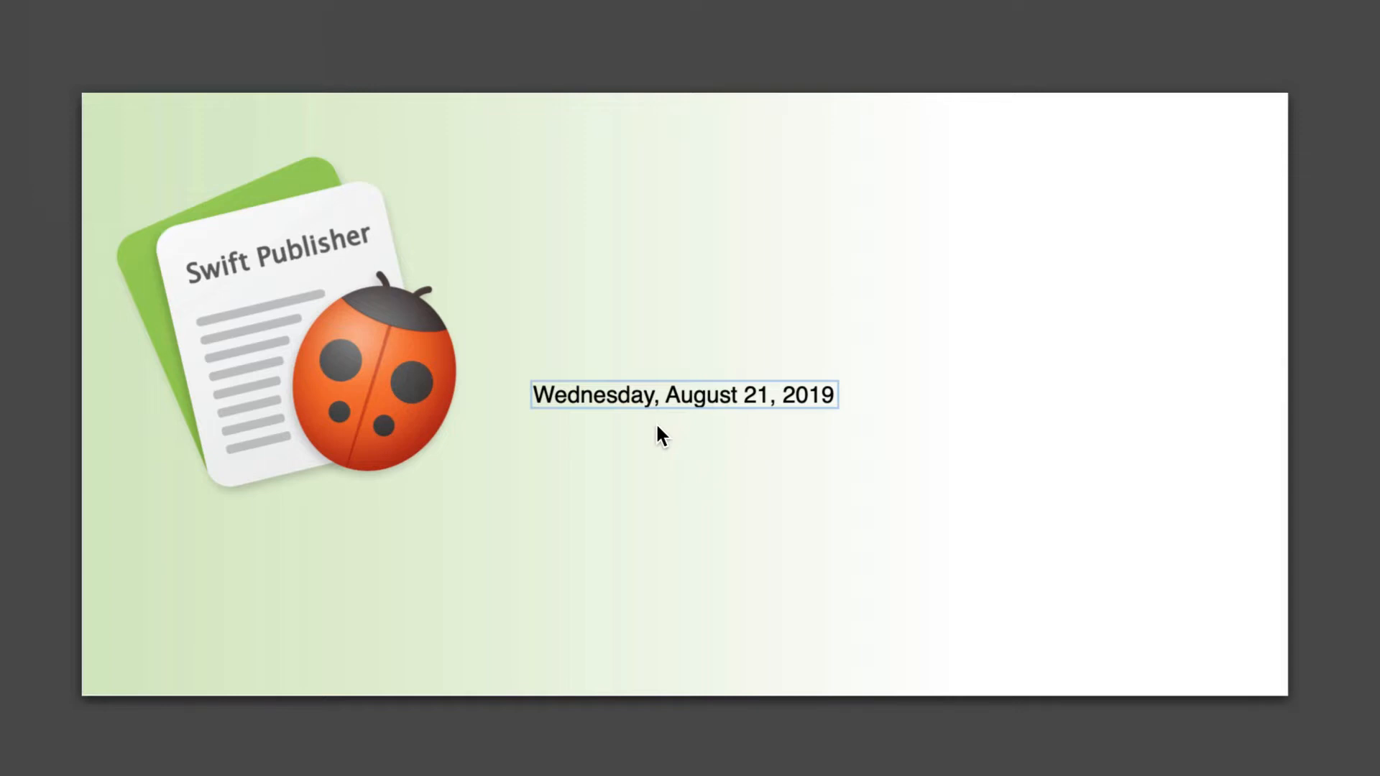
double_click(705, 400)
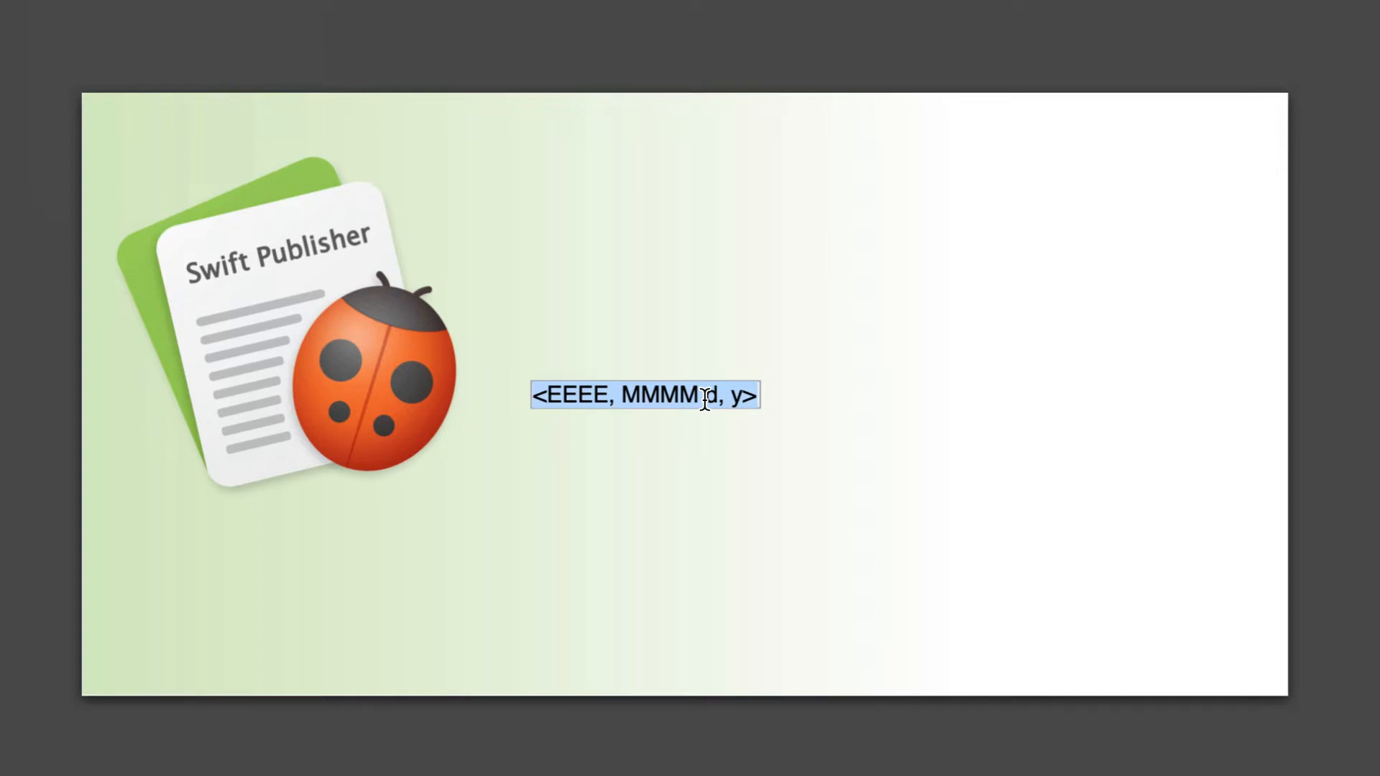
left_click(705, 399)
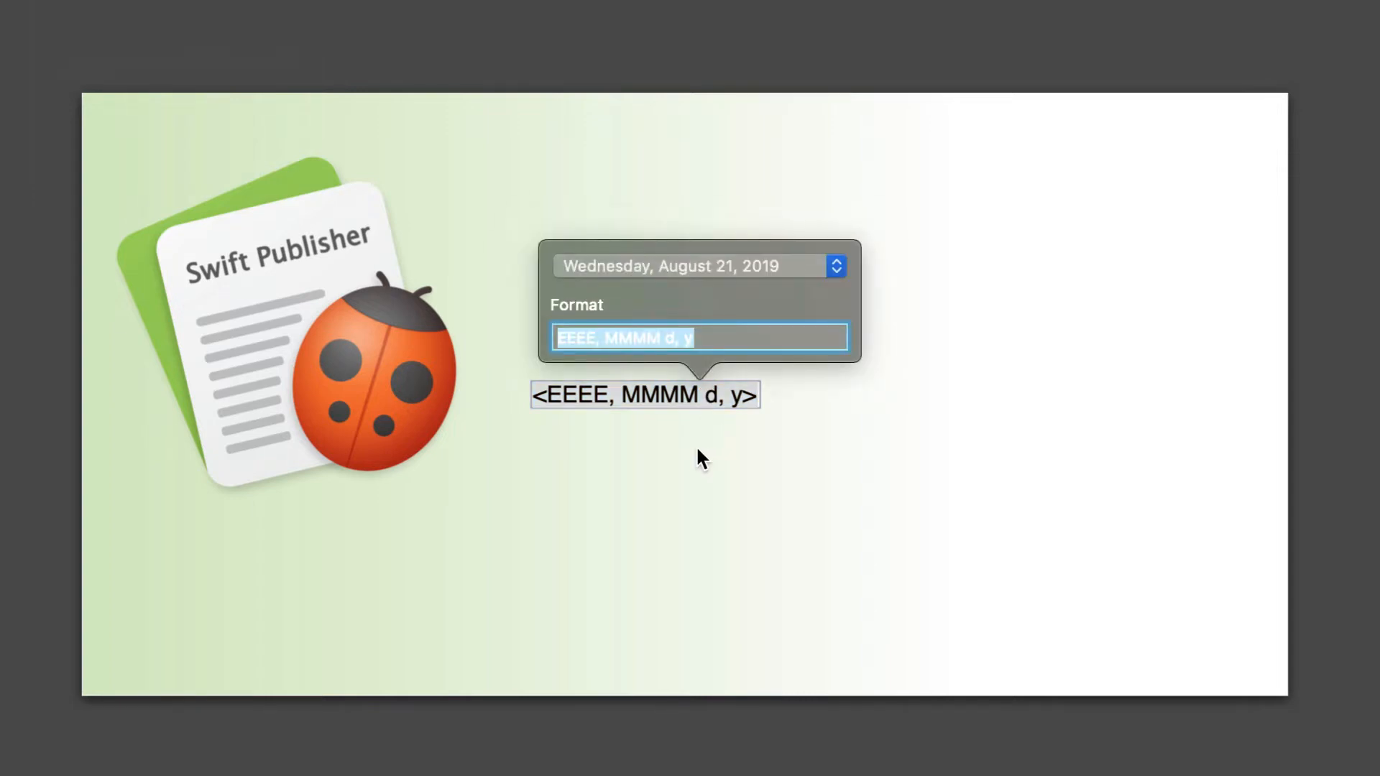
left_click(696, 454)
Step: Add the text "Printed: " in front of the date field and finish editing the text
double_click(700, 398)
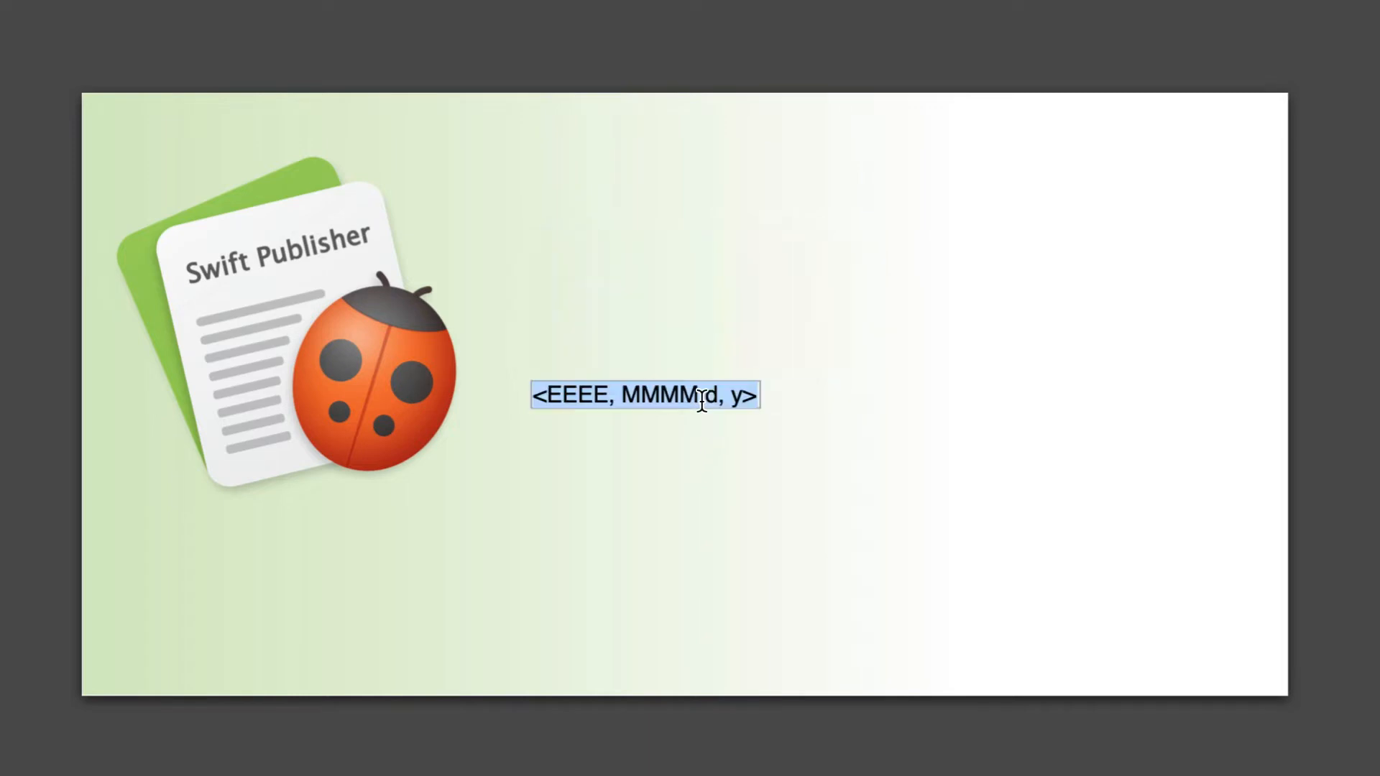
left_click(539, 396)
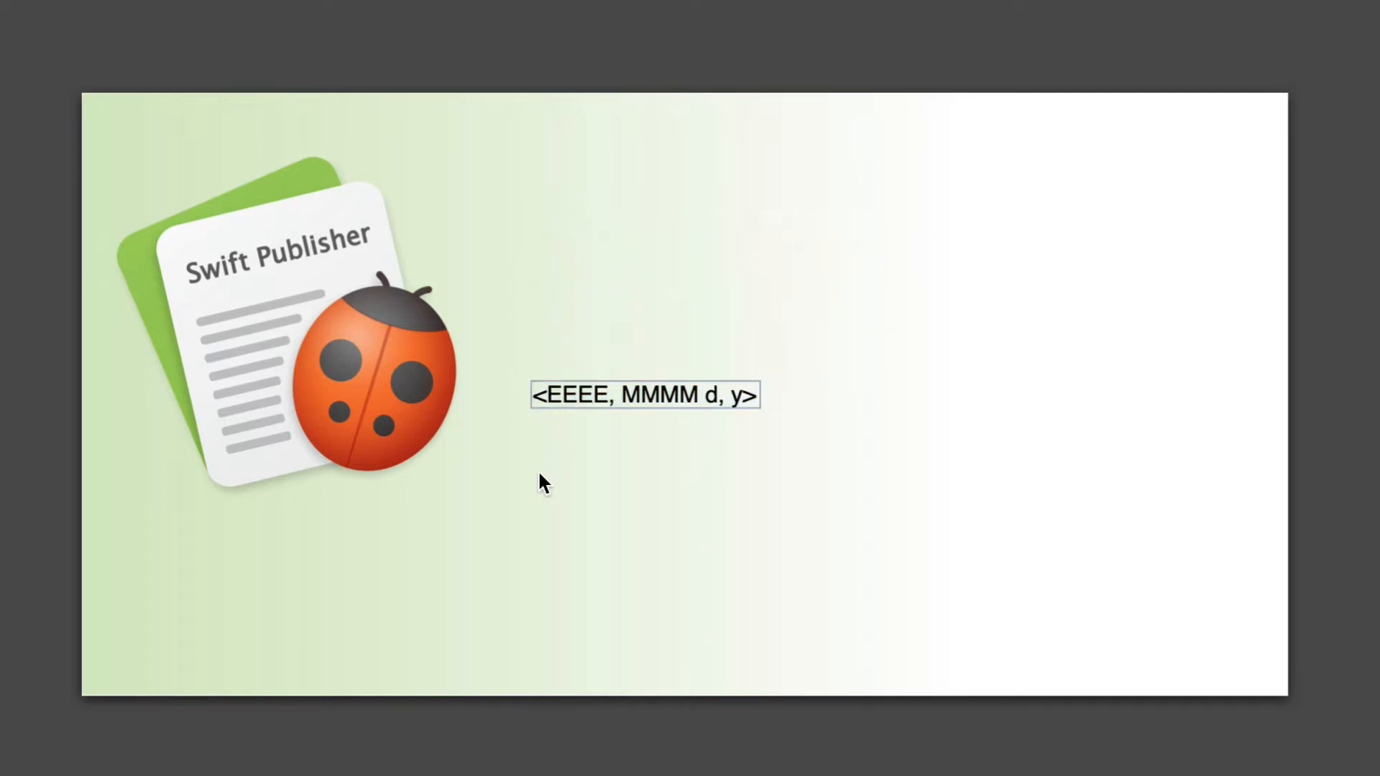
type("Printed: <EEEE,")
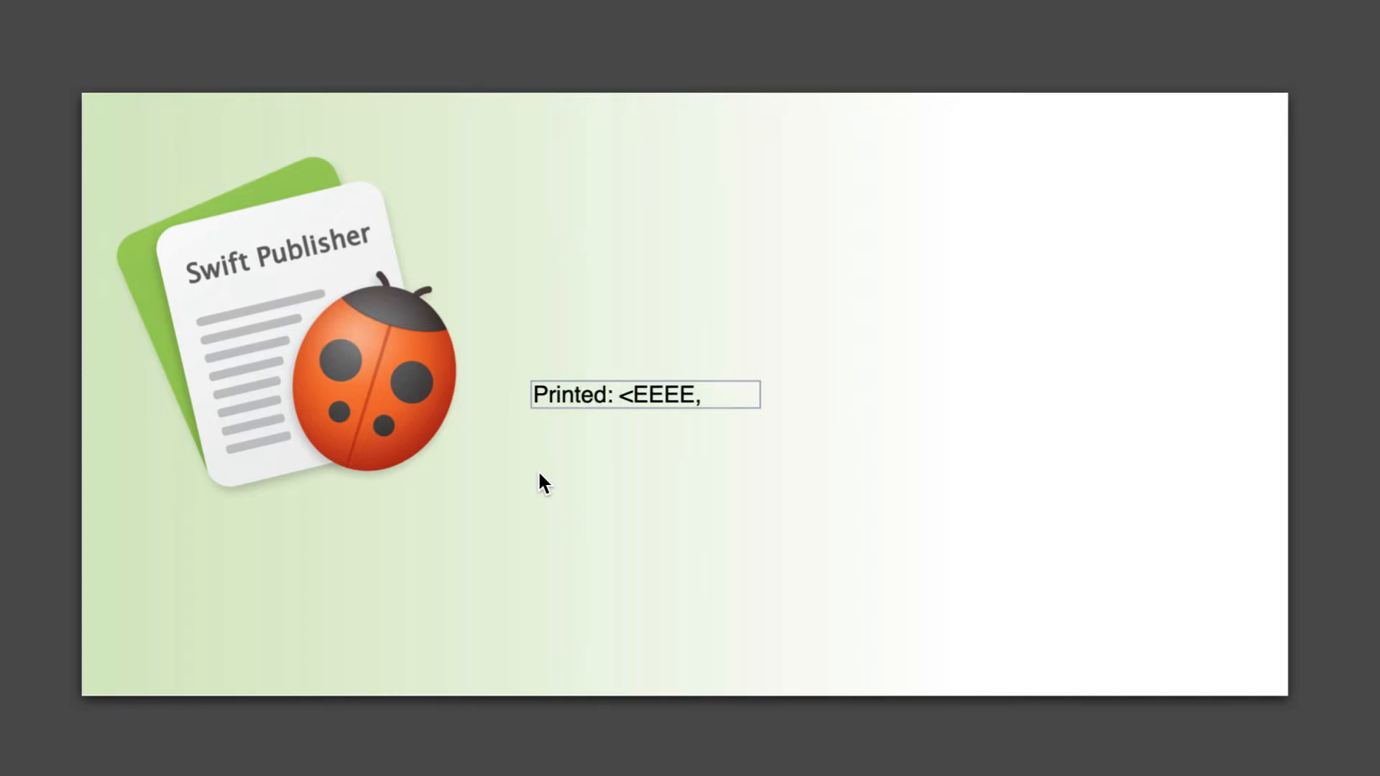
left_click(540, 473)
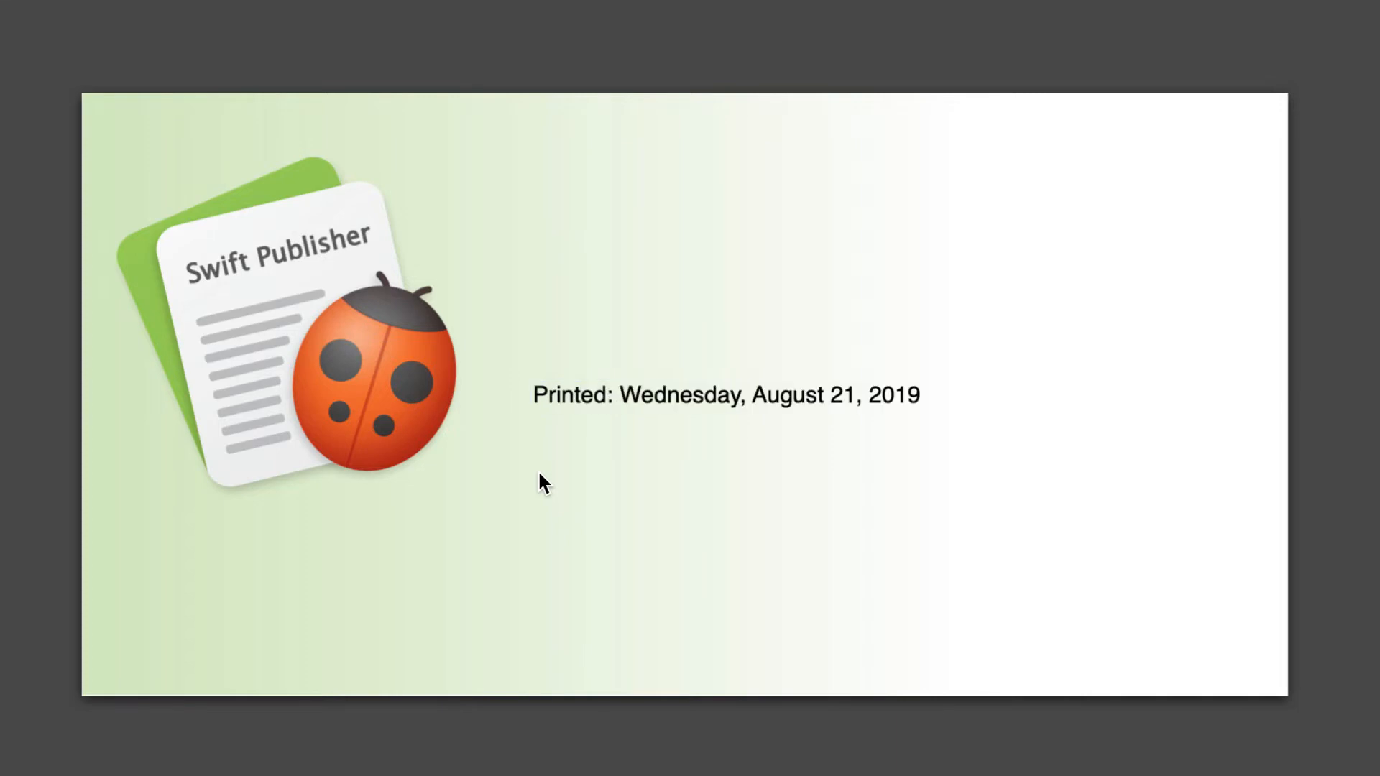
Step: Open the format settings of the date field that follows "Printed:"
left_click(691, 403)
double_click(691, 399)
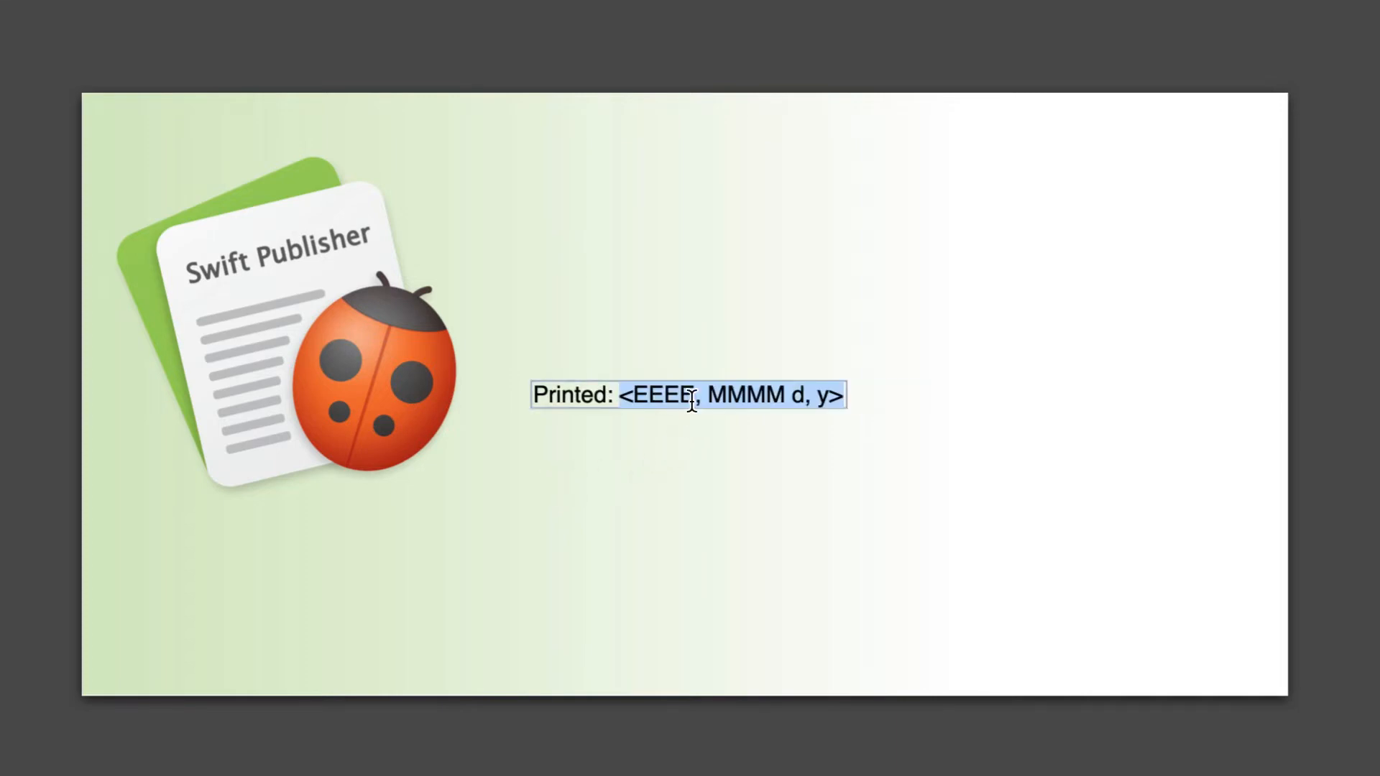
left_click(692, 401)
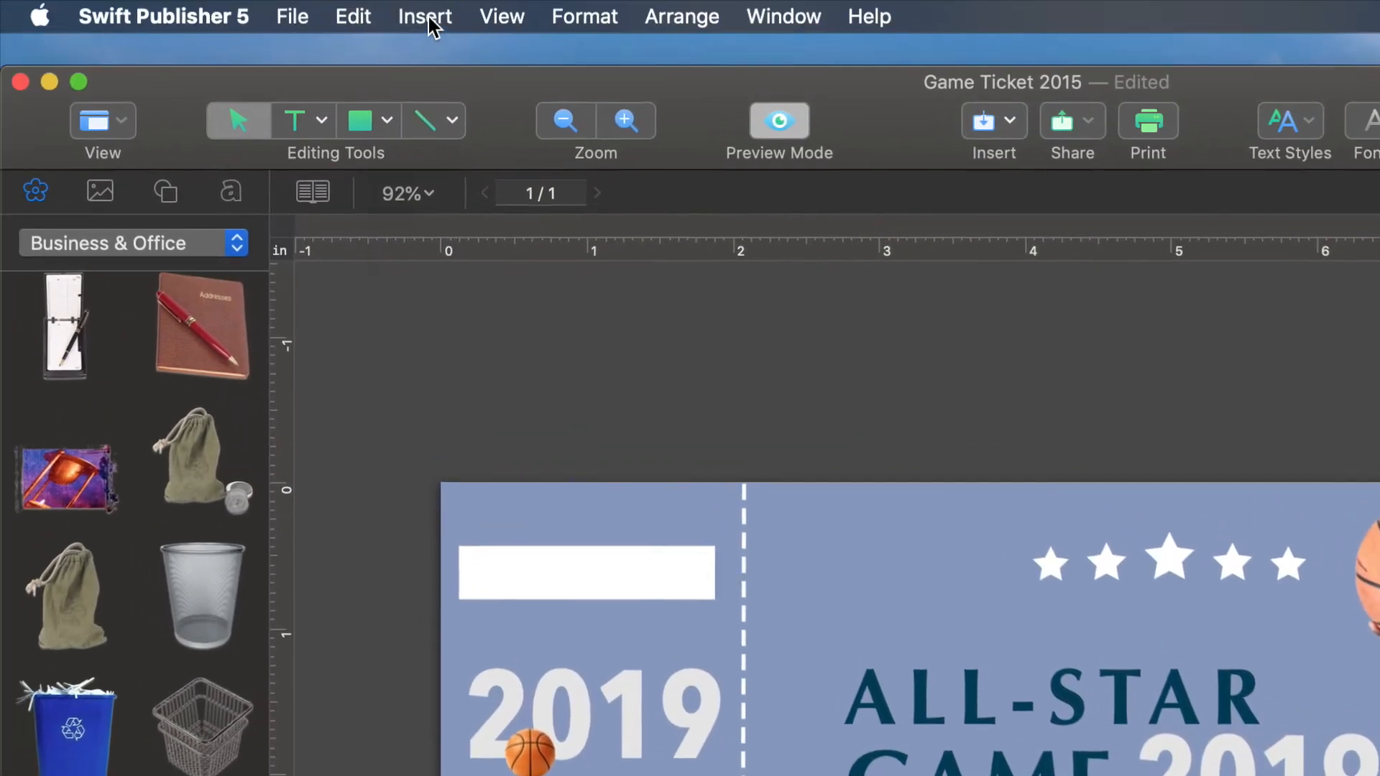
Step: Insert a counter in the Game Ticket 2015 document and move it into the white box on the ticket stub
left_click(428, 19)
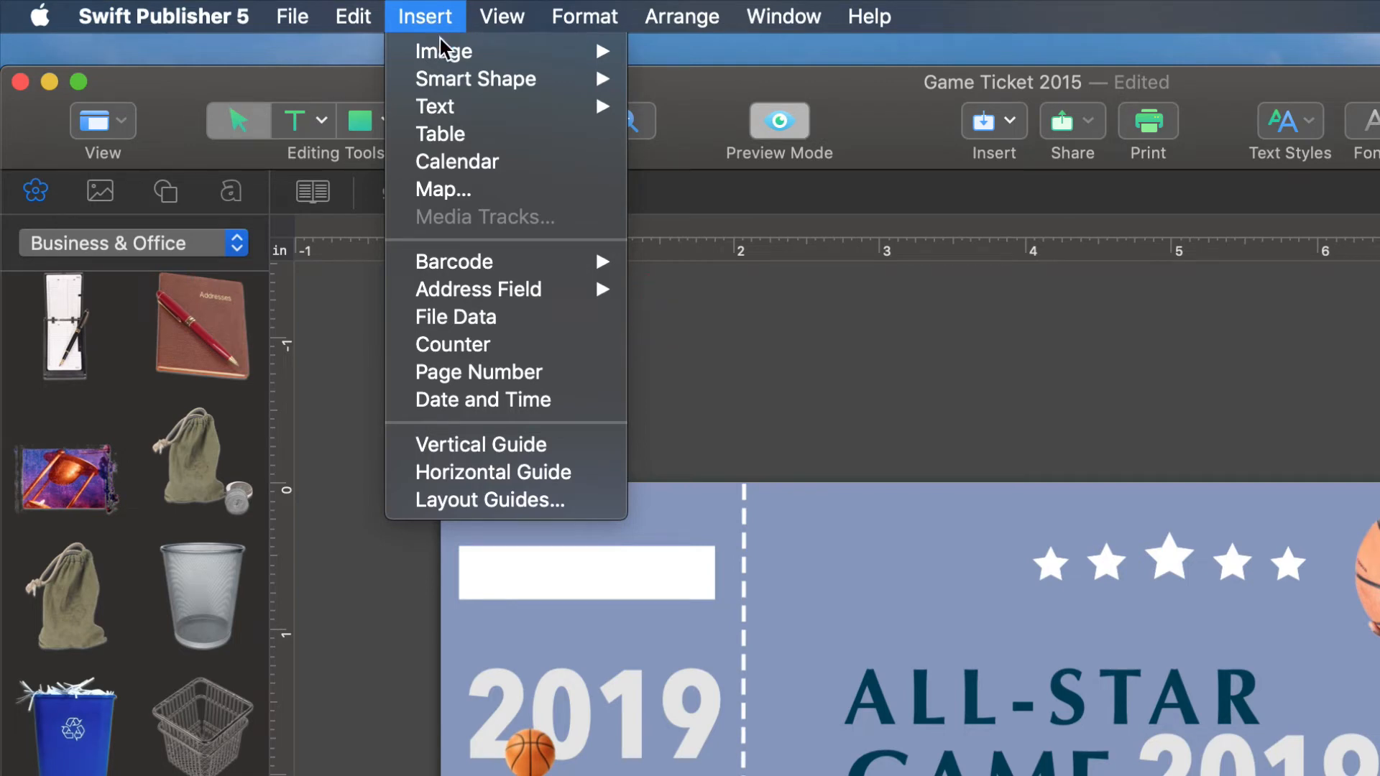
left_click(541, 349)
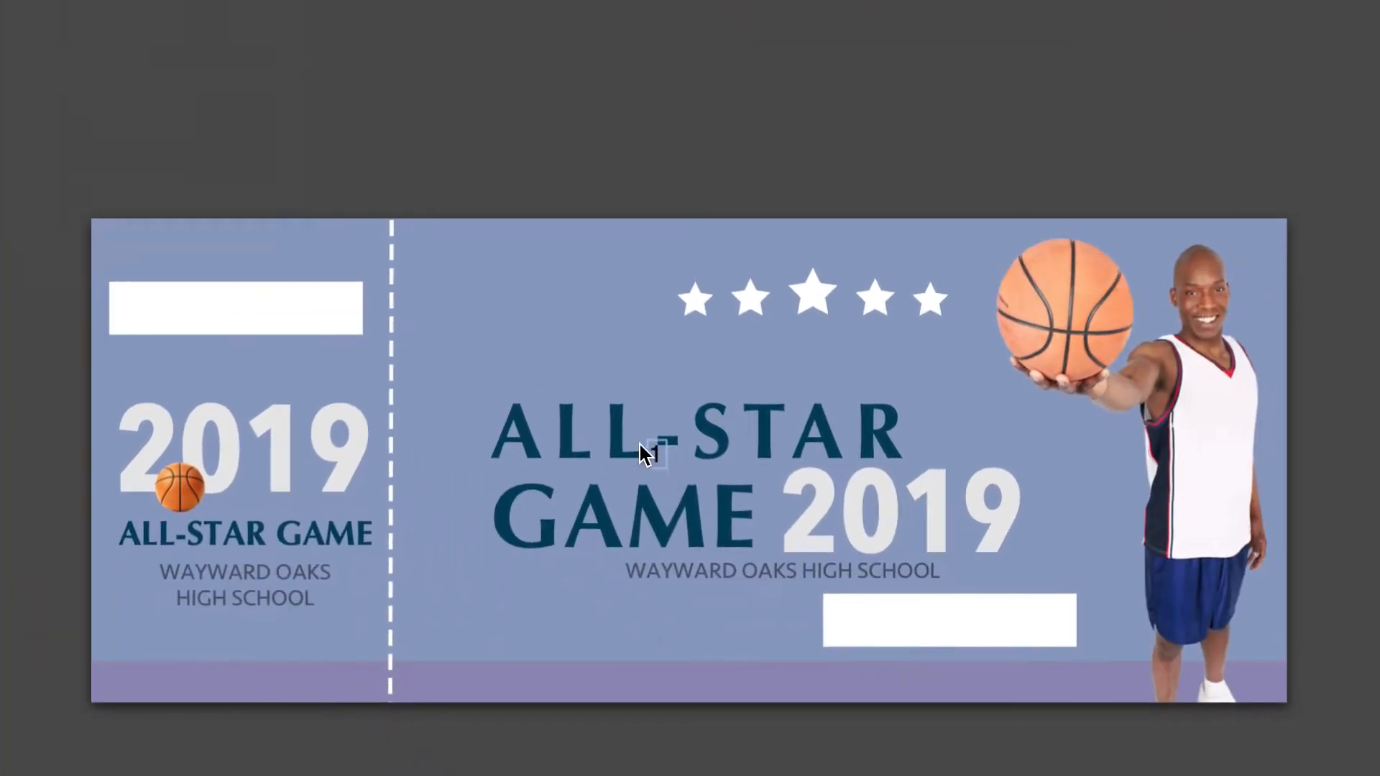
left_click(649, 605)
left_click_drag(299, 338, 206, 311)
Step: Set the ticket stub counter's minimum digits to 5
double_click(202, 311)
double_click(225, 310)
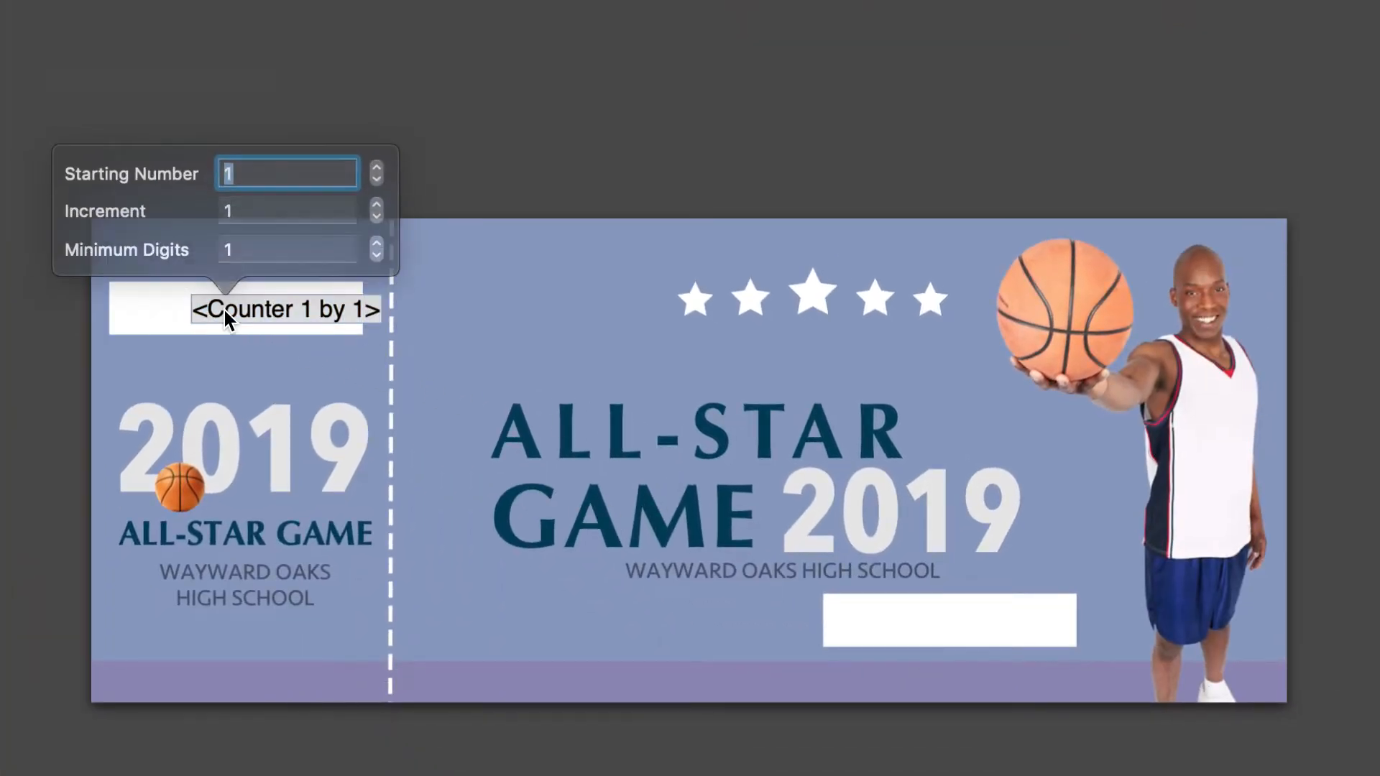
left_click(366, 246)
left_click(366, 247)
left_click(365, 246)
left_click(366, 247)
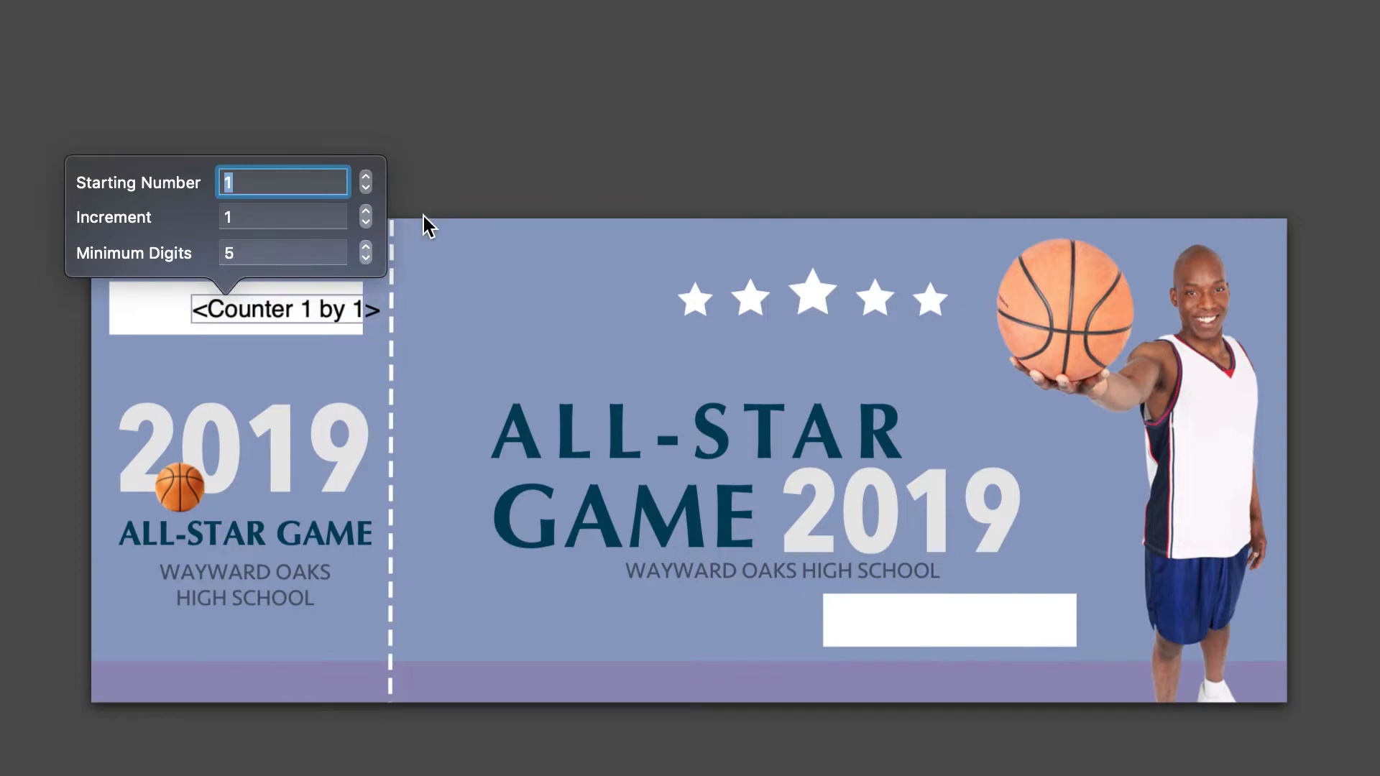
left_click(454, 173)
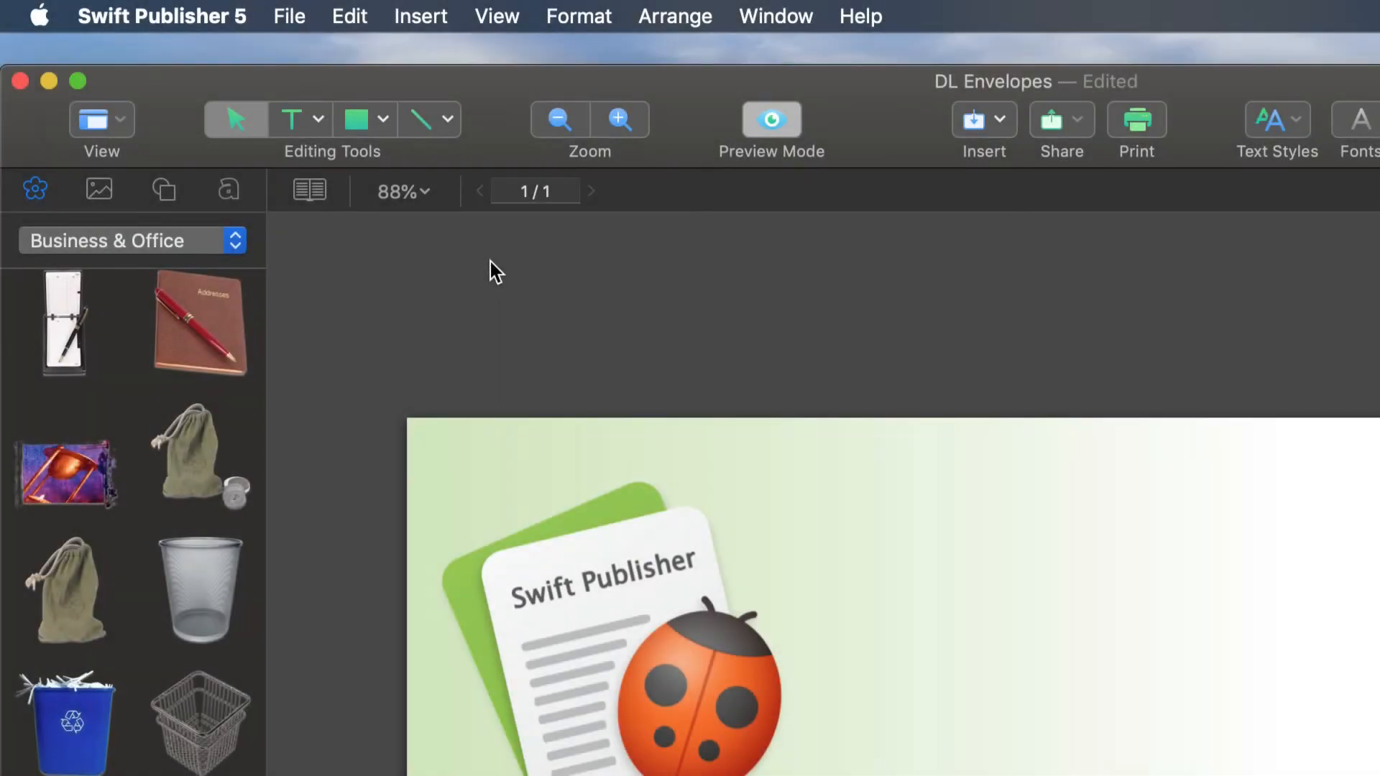
left_click(427, 27)
mouse_move(493, 283)
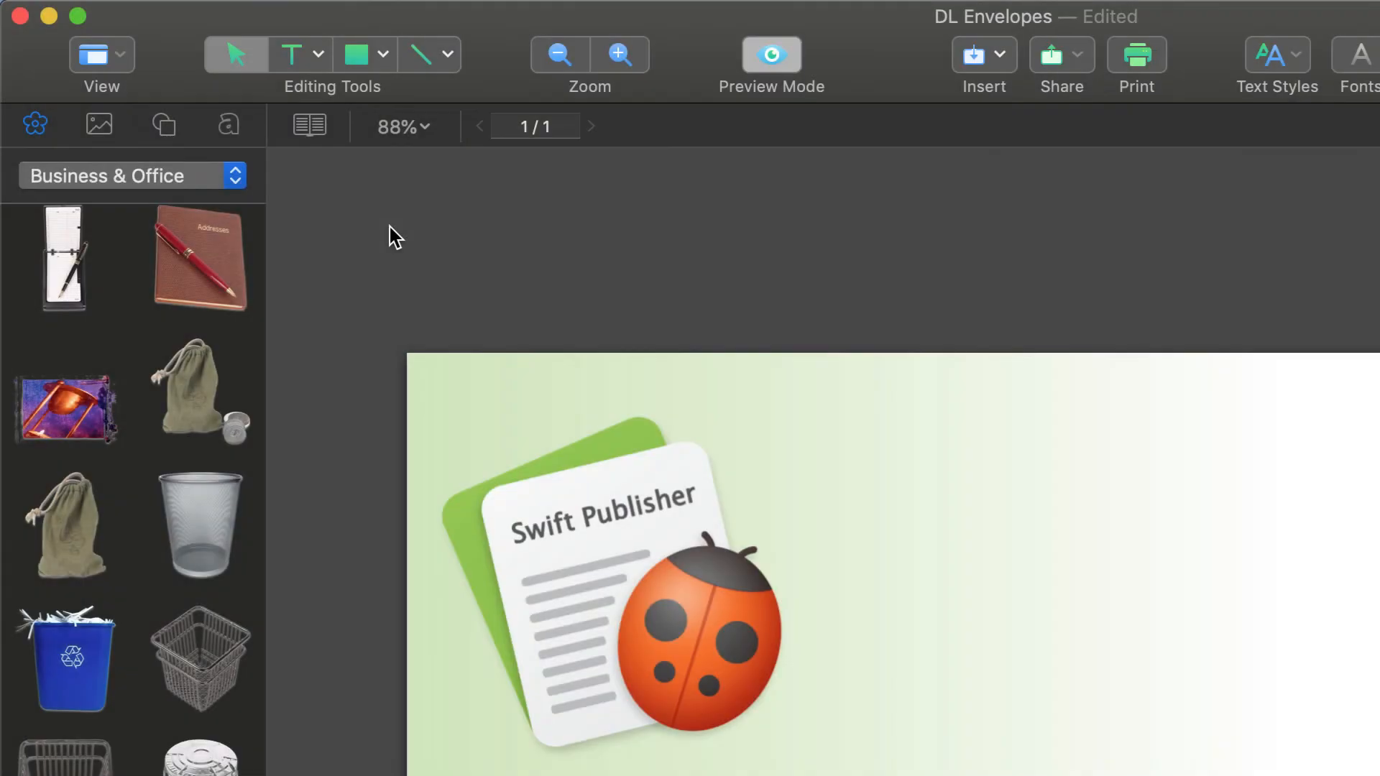
Step: Draw a large text box on the envelope beside the Swift Publisher logo
left_click(319, 54)
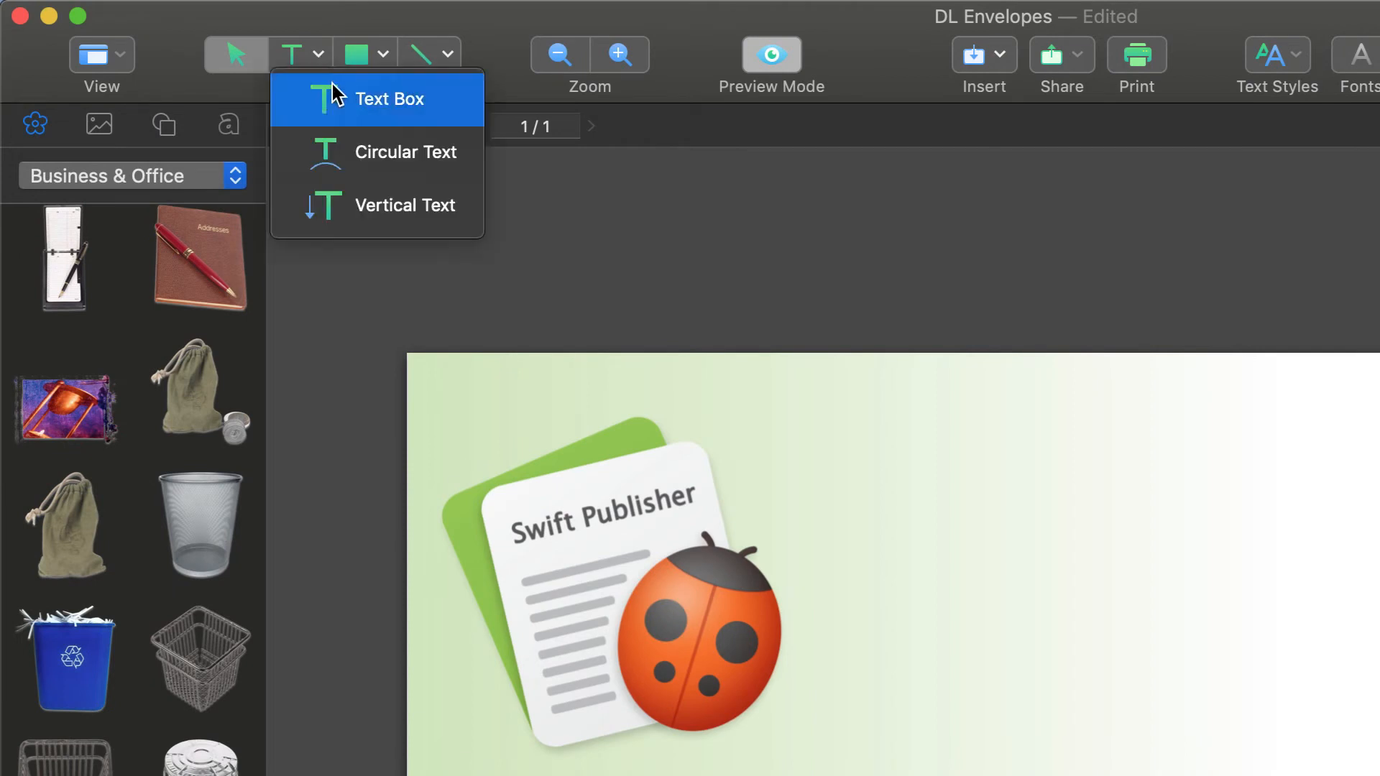
left_click(338, 108)
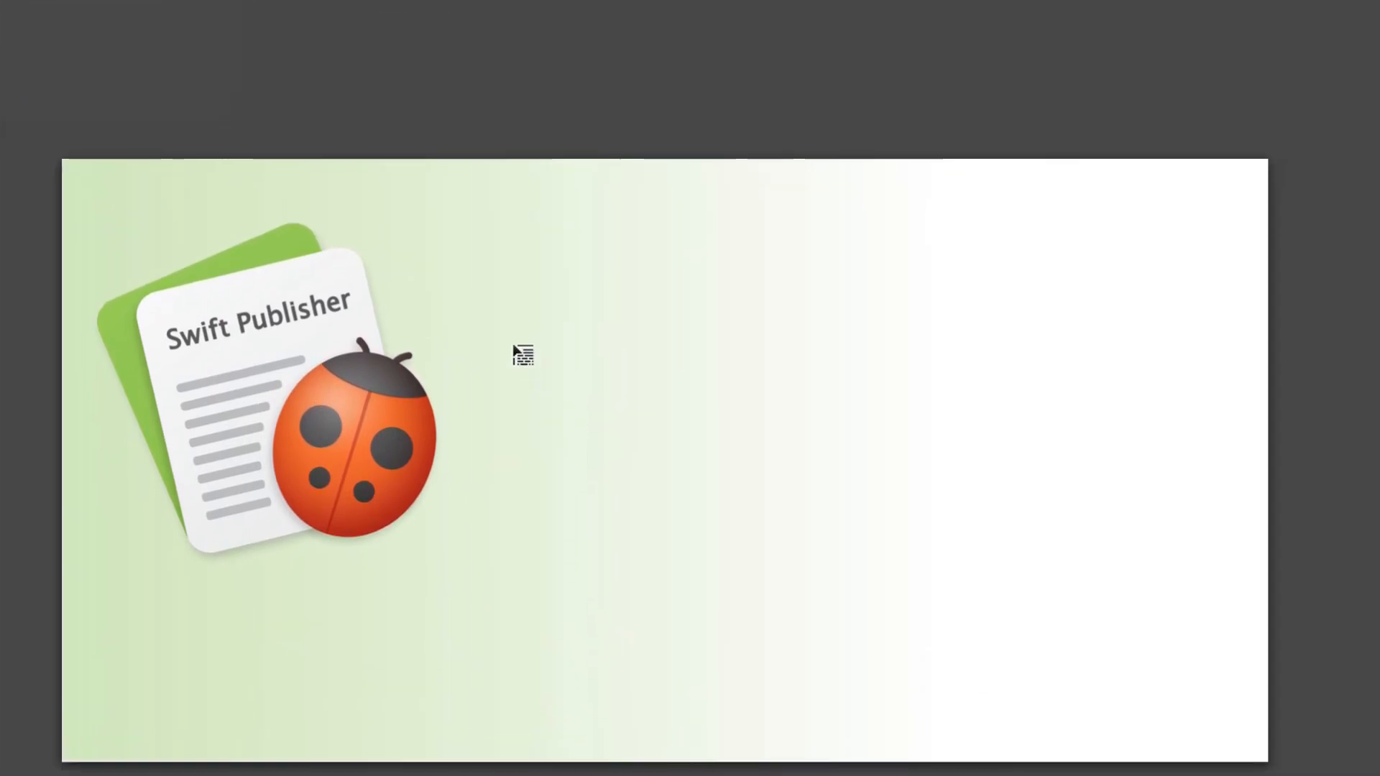
left_click_drag(513, 345, 1126, 633)
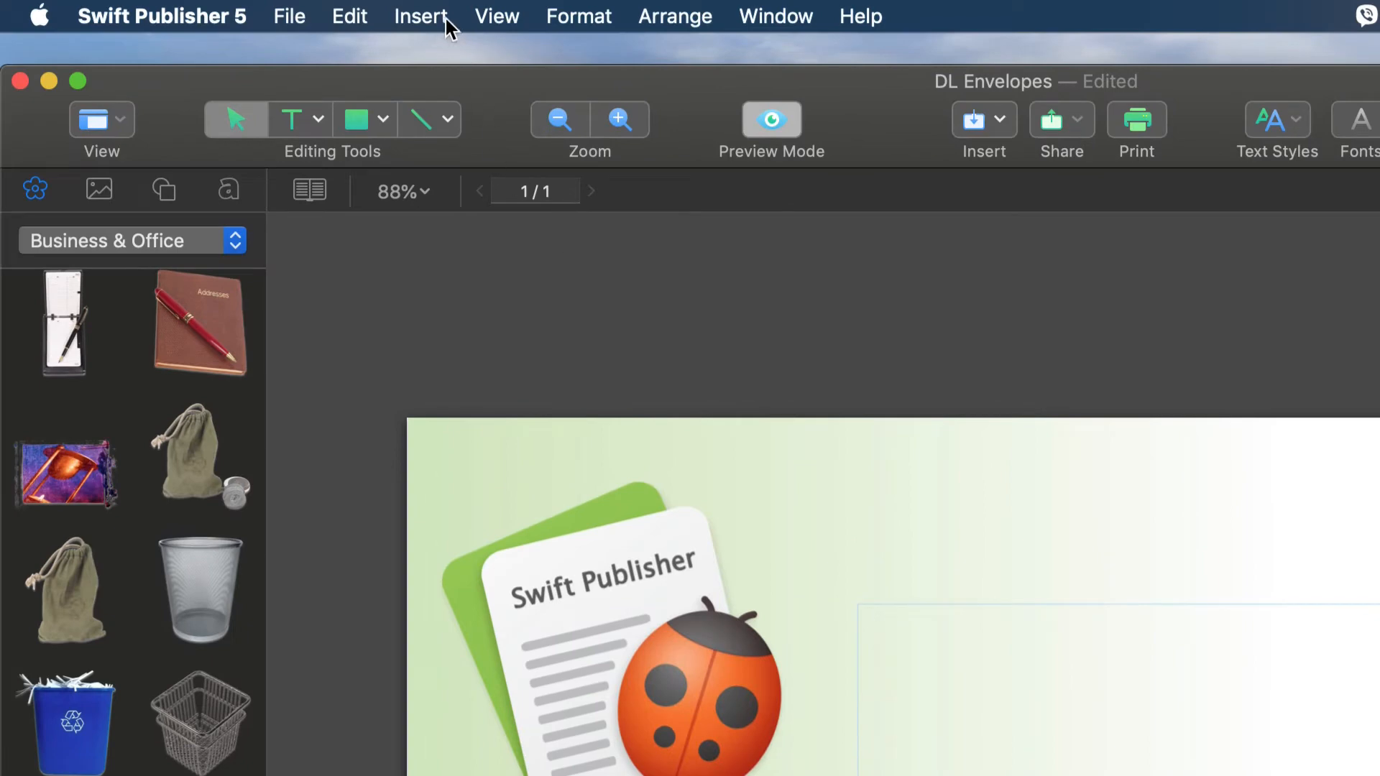
Step: Insert the First Name and Last Name address fields in the text box, separated by a space
left_click(444, 19)
mouse_move(530, 299)
left_click(712, 312)
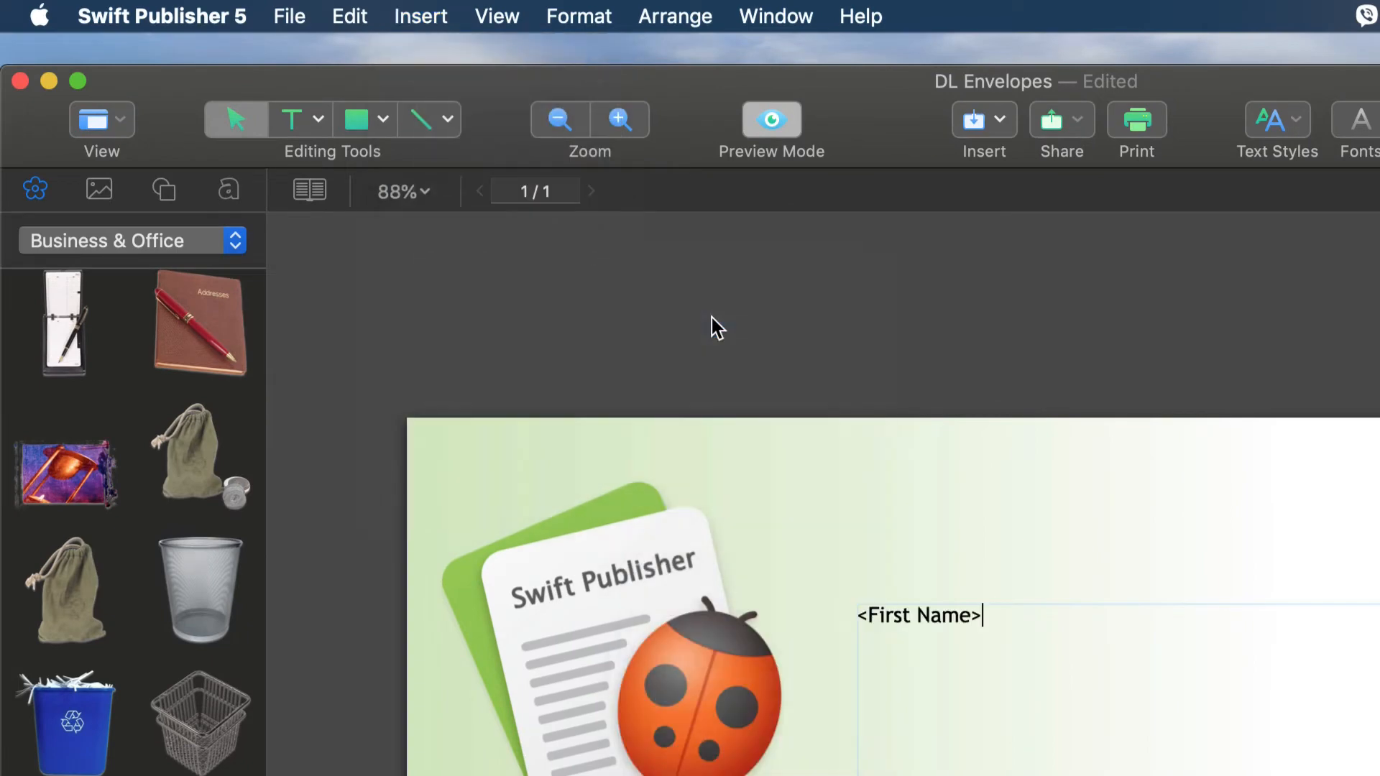
left_click(446, 21)
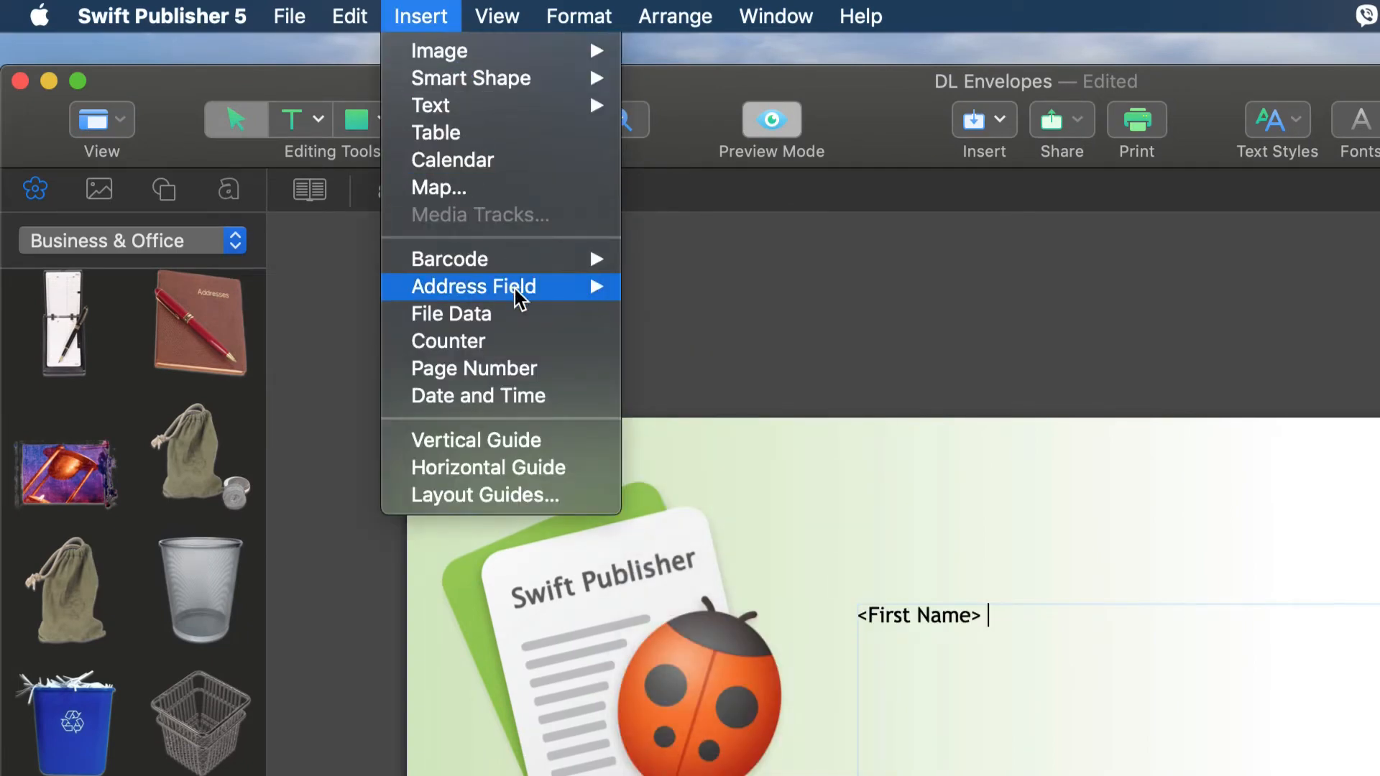
mouse_move(517, 294)
left_click(694, 341)
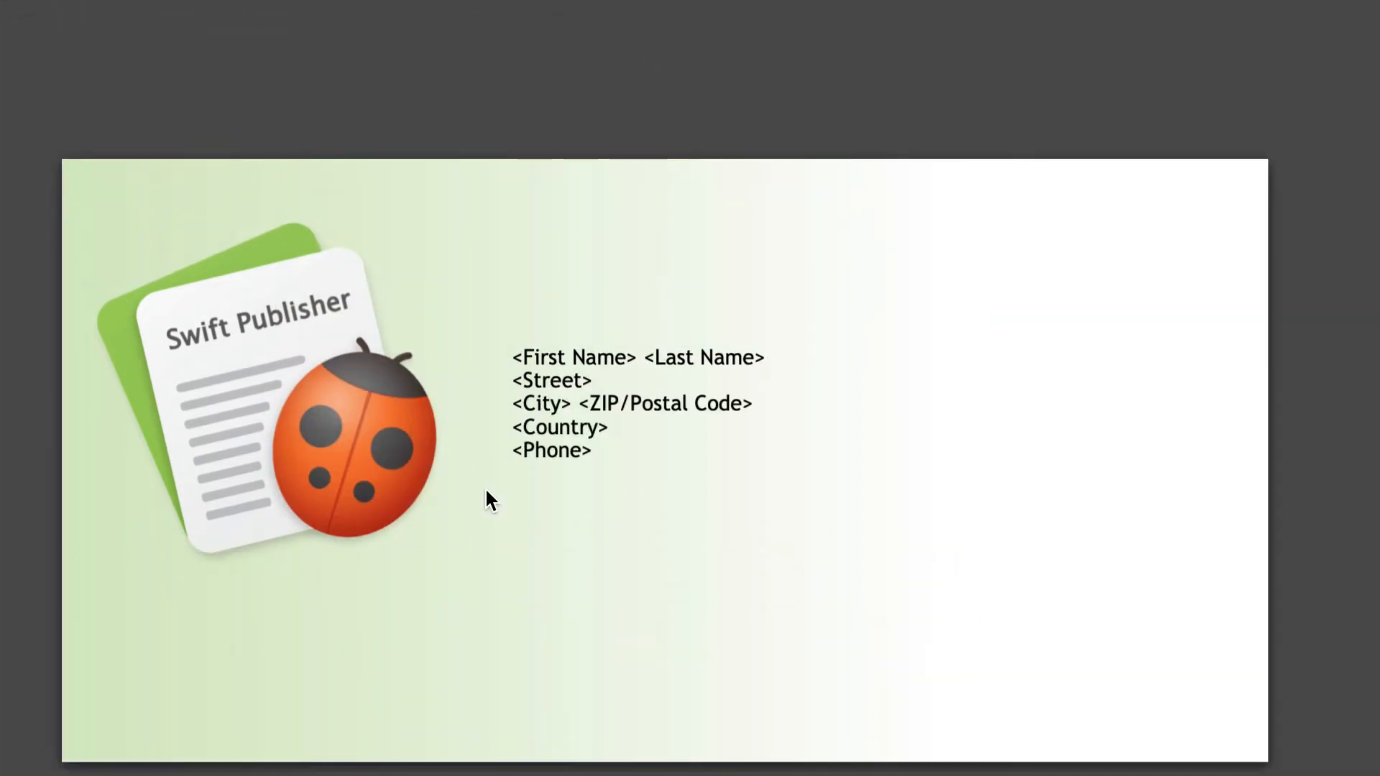
Step: Add the label "Phone: " in front of the Phone address field and finish editing the text
left_click(539, 453)
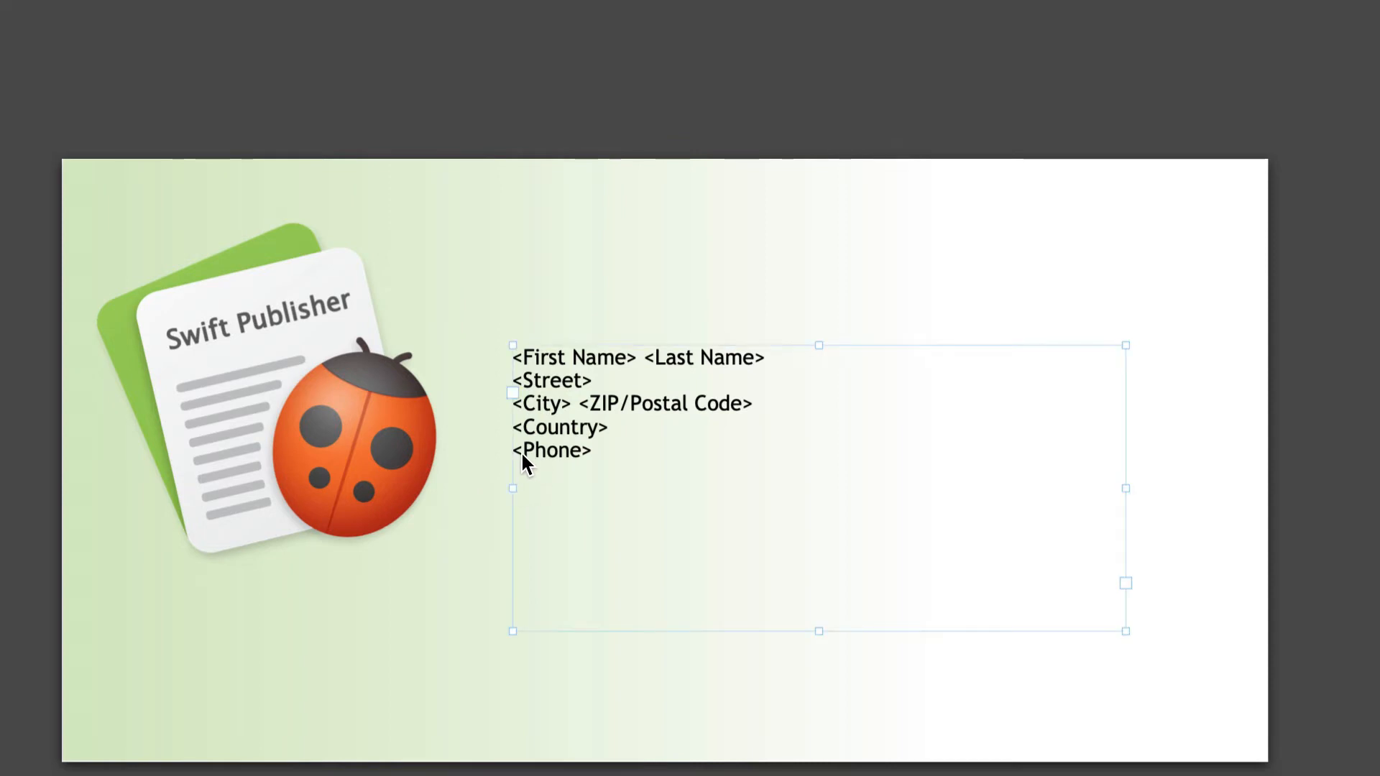
left_click(515, 451)
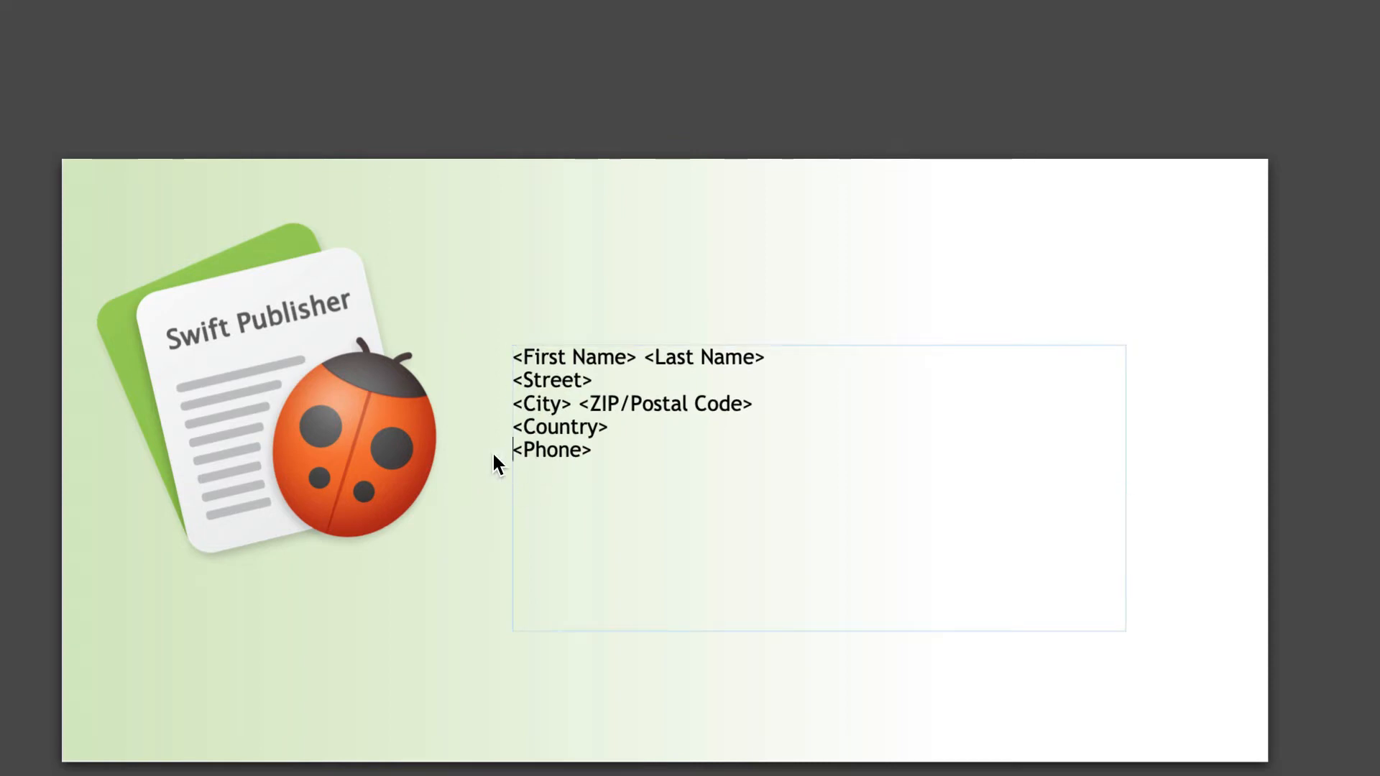
type("Phone")
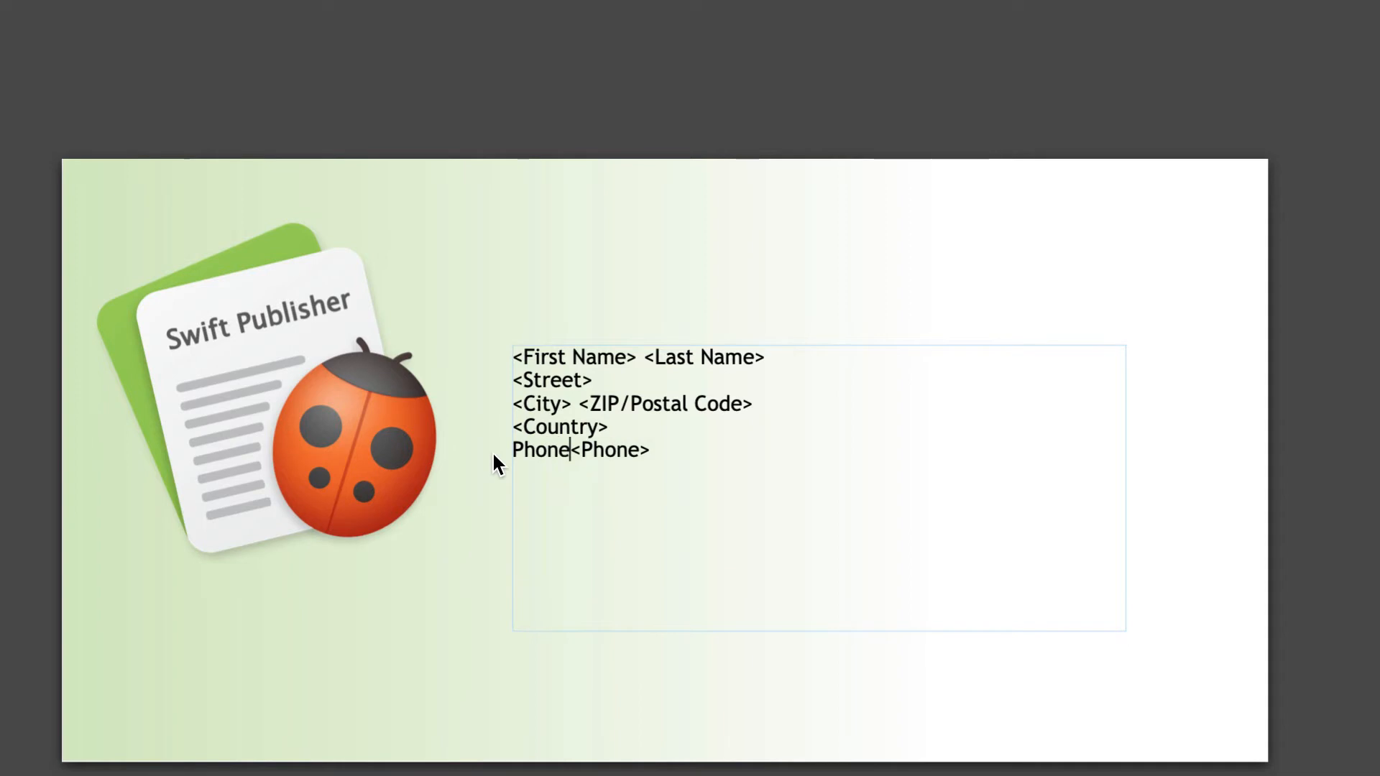
type(":")
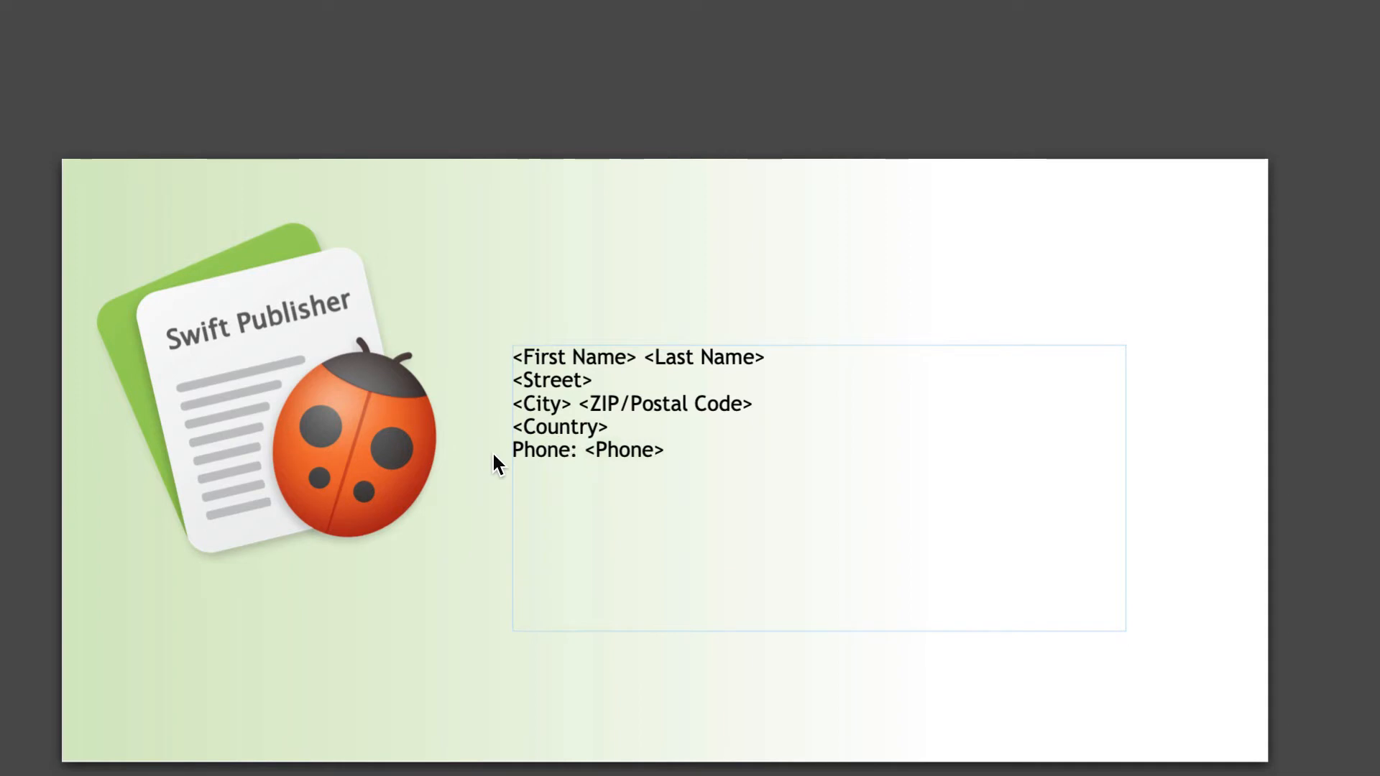
key("Escape")
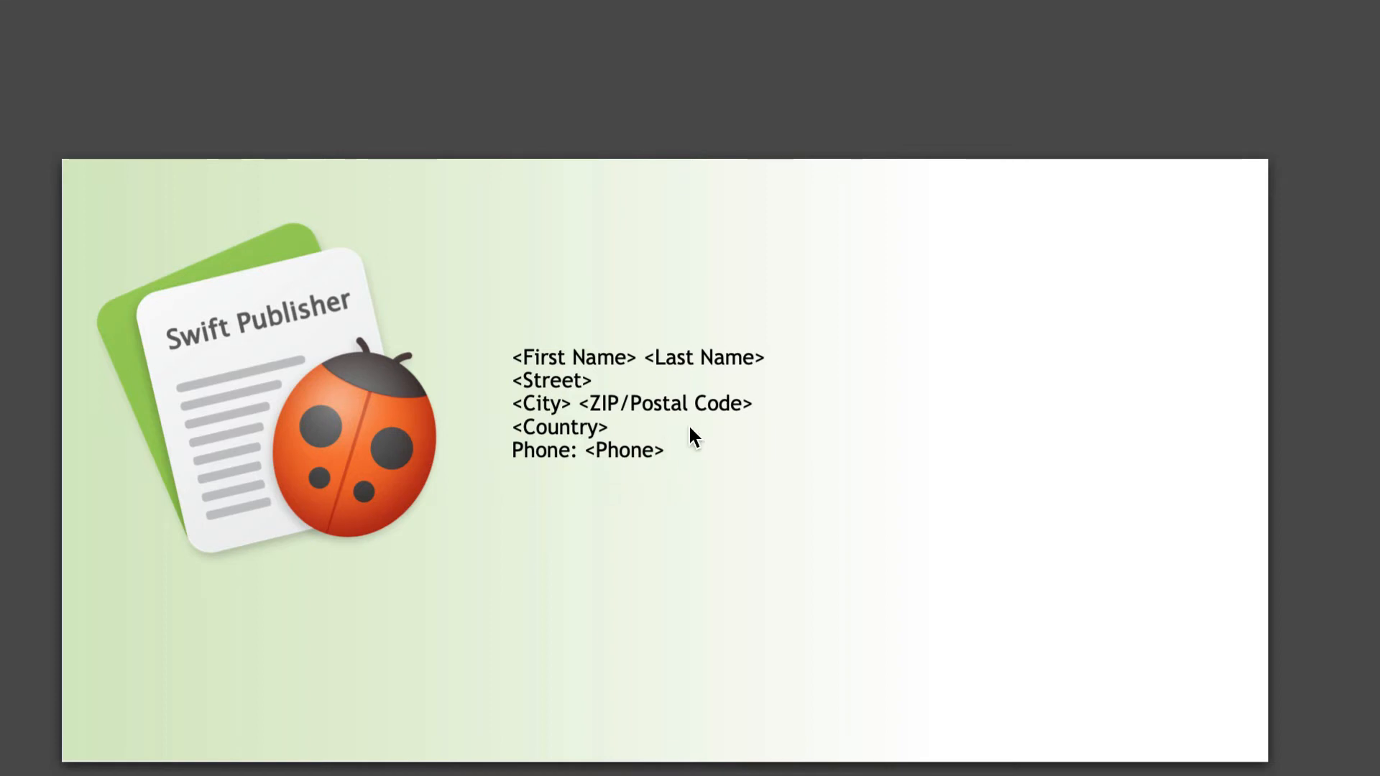
Step: Increase the font size of the address text box to 16 pt
left_click(710, 407)
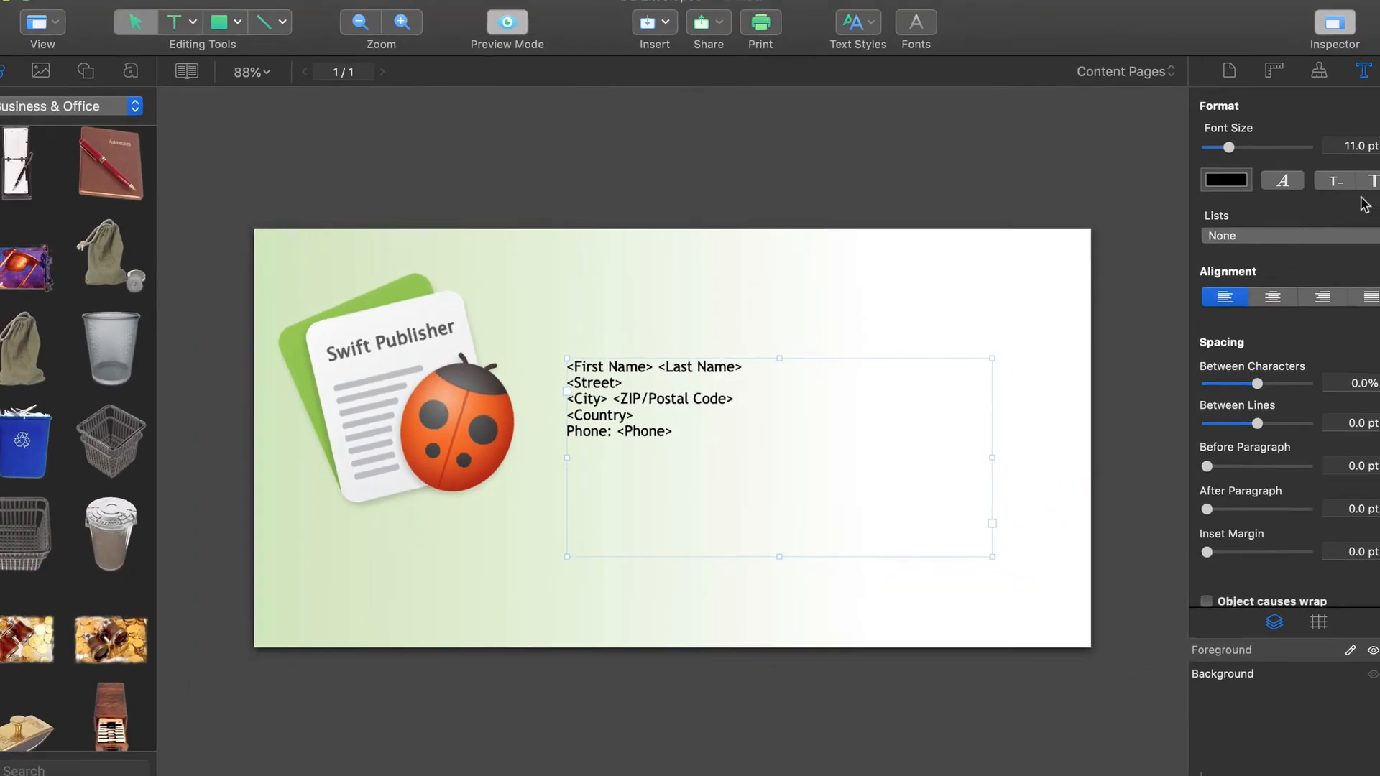
left_click(1343, 197)
left_click(1344, 197)
left_click(1343, 197)
left_click(1343, 197)
left_click(1344, 197)
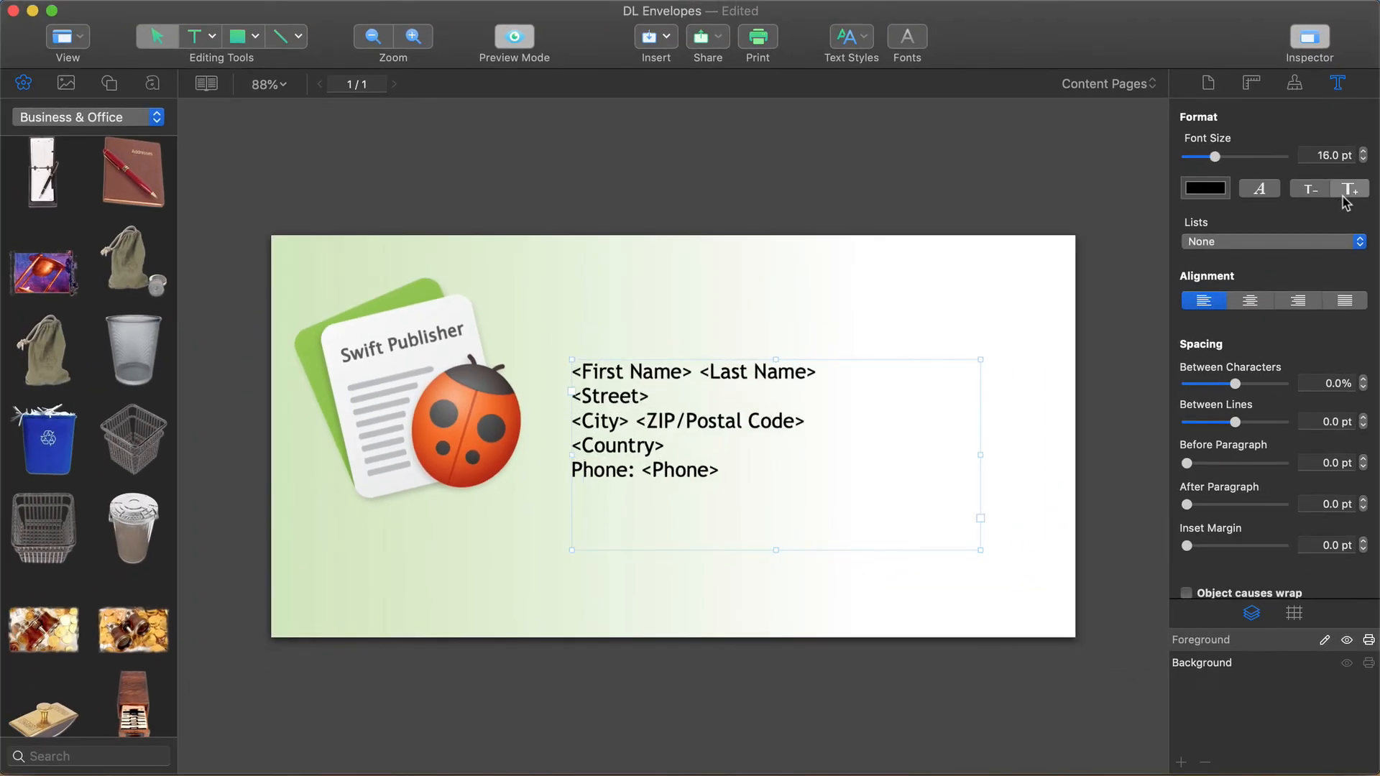
Step: Increase the font size of the address text box on the envelope to 20 pt
left_click(1344, 197)
left_click(1343, 197)
left_click(1343, 197)
left_click(1344, 197)
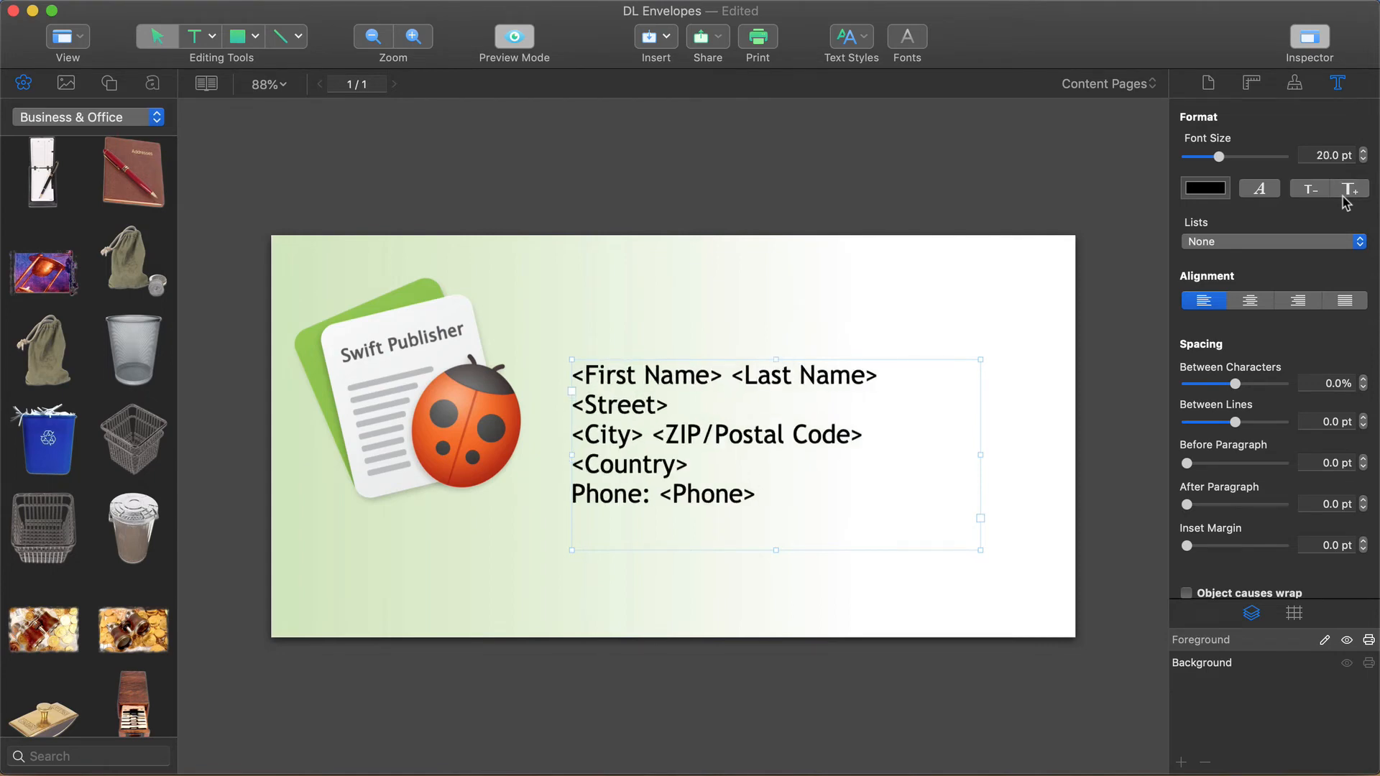
Step: Change the text color of the address fields to dark gray and deselect the text box
left_click(1212, 196)
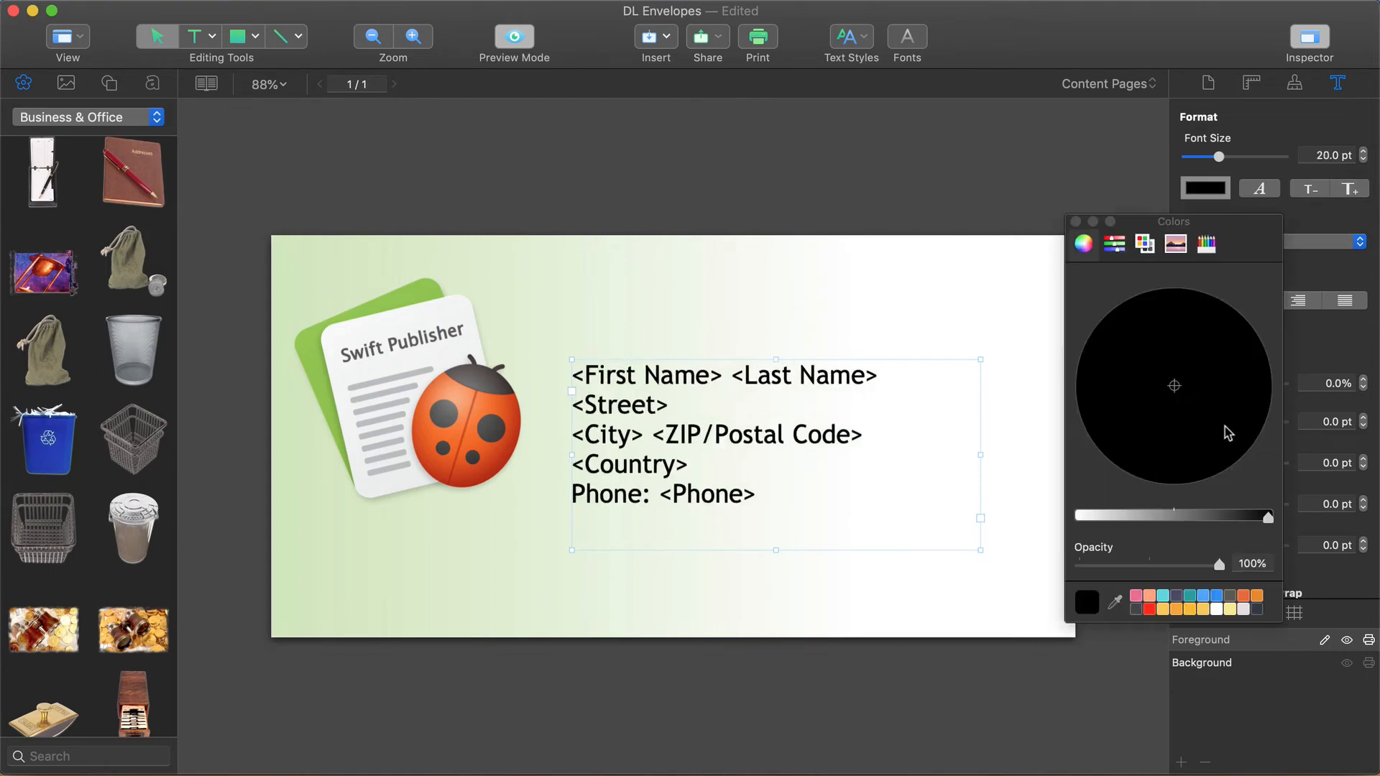
left_click_drag(1231, 518, 1204, 518)
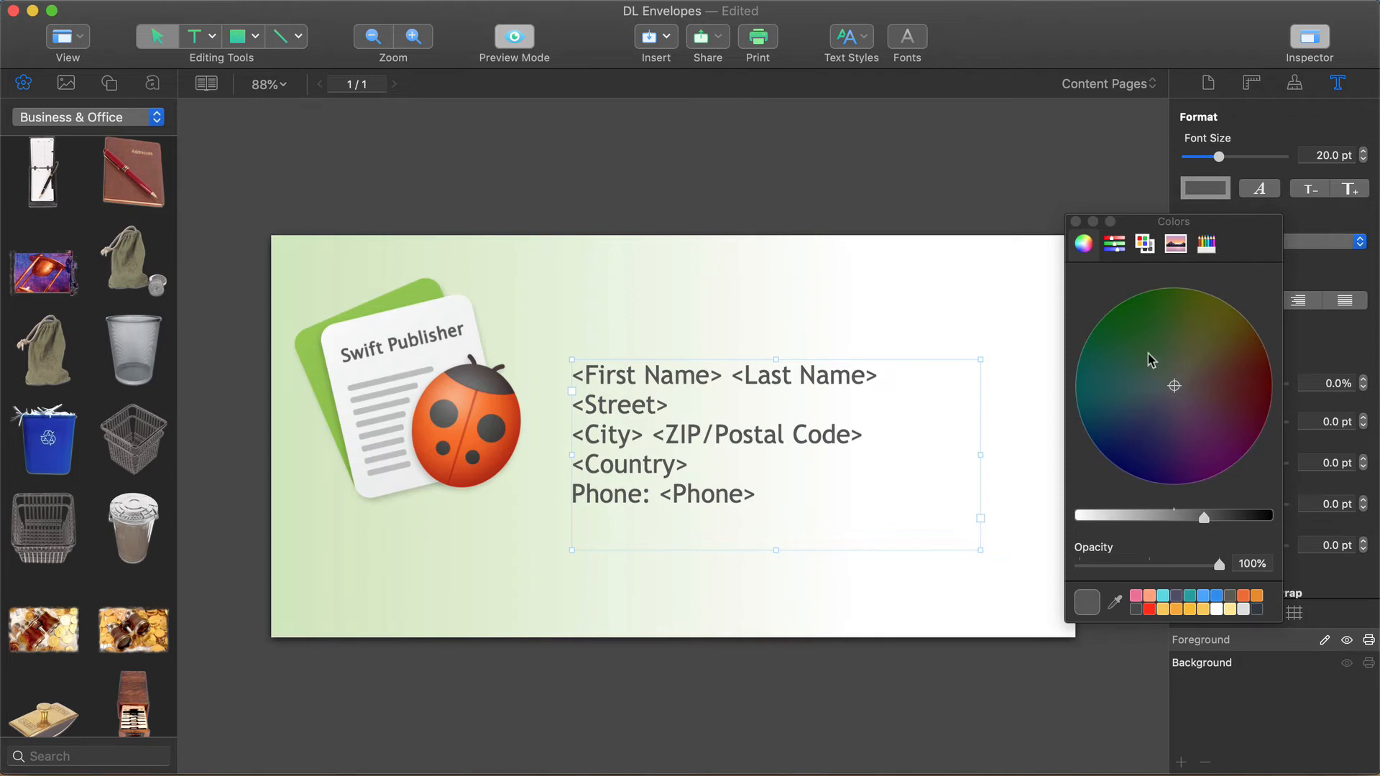
left_click(1076, 222)
left_click(1078, 229)
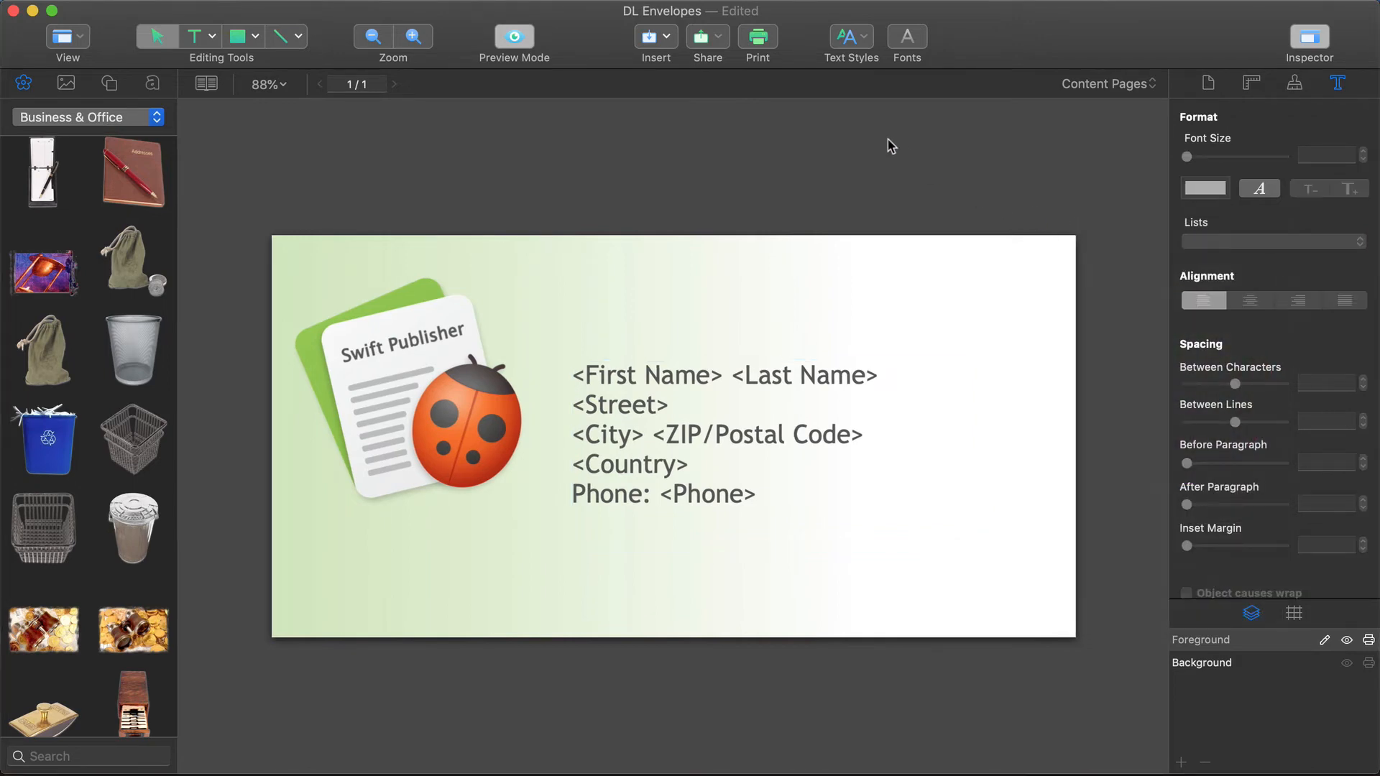
Step: Open the envelope's print settings, add two more contacts to the mail merge print list, and preview each addressed envelope
left_click(759, 37)
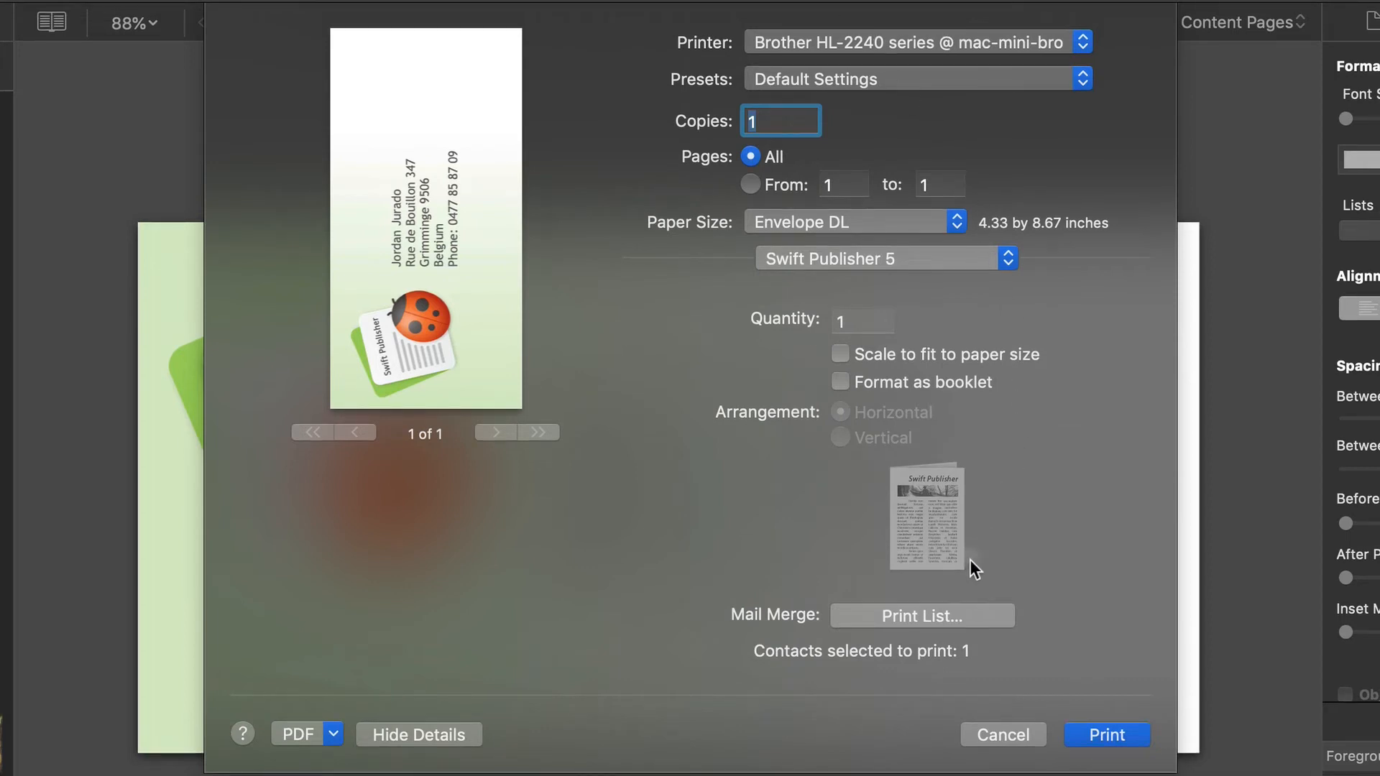
left_click(931, 616)
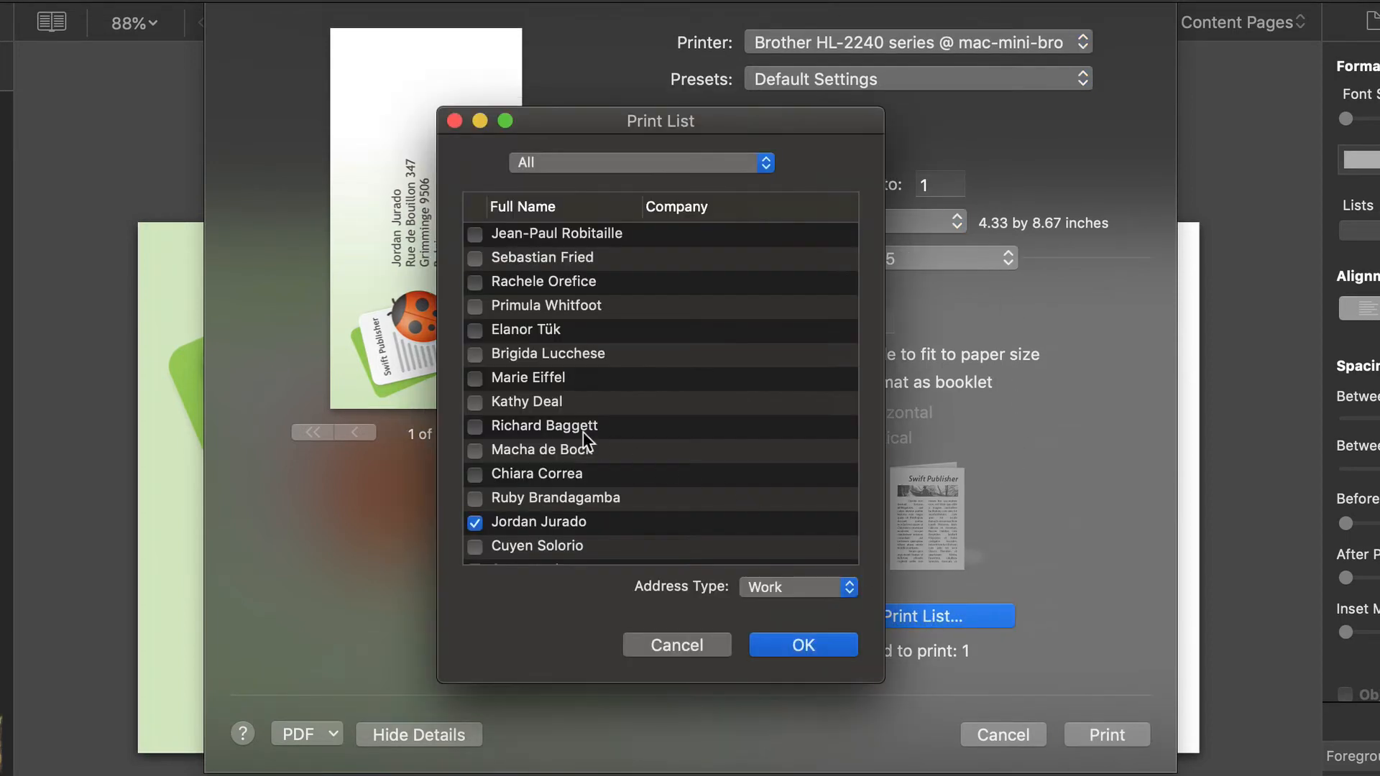
left_click(475, 403)
left_click(475, 282)
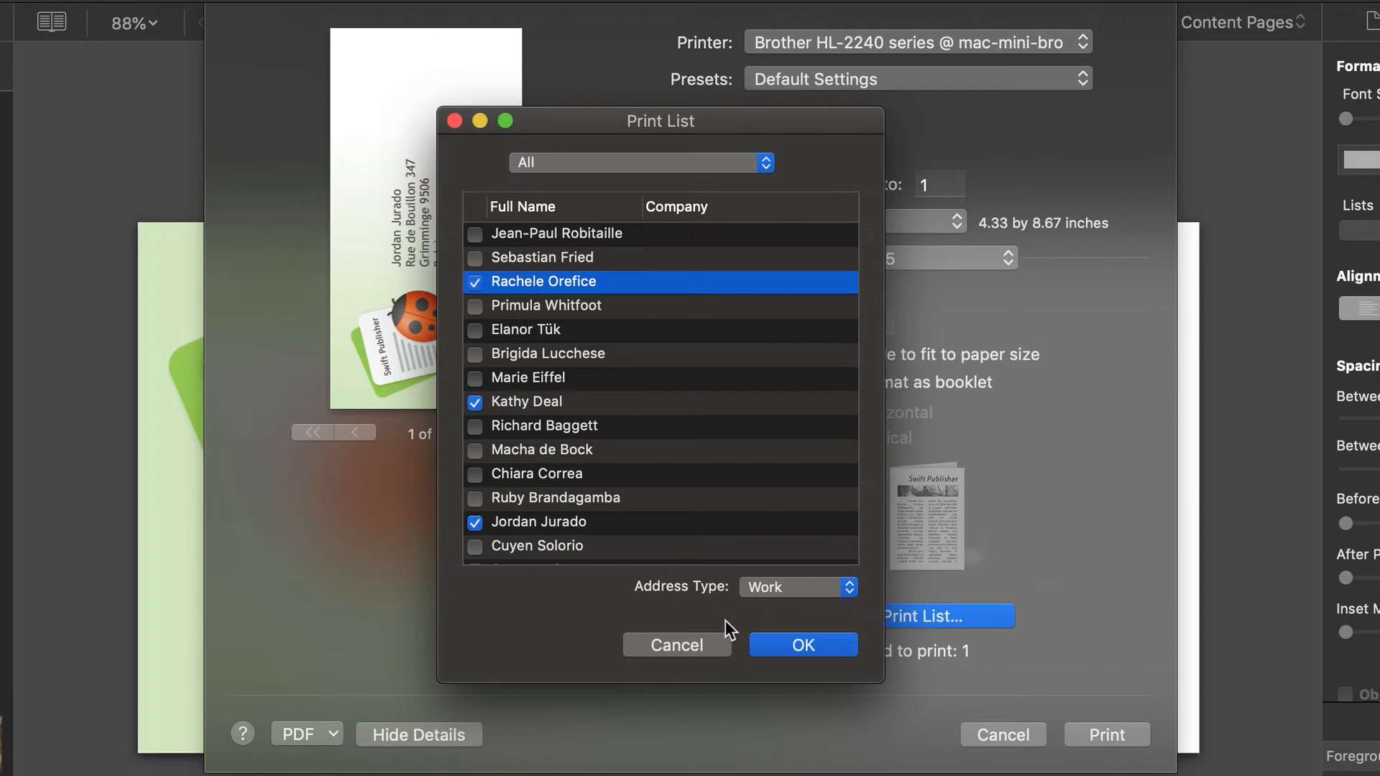
left_click(803, 645)
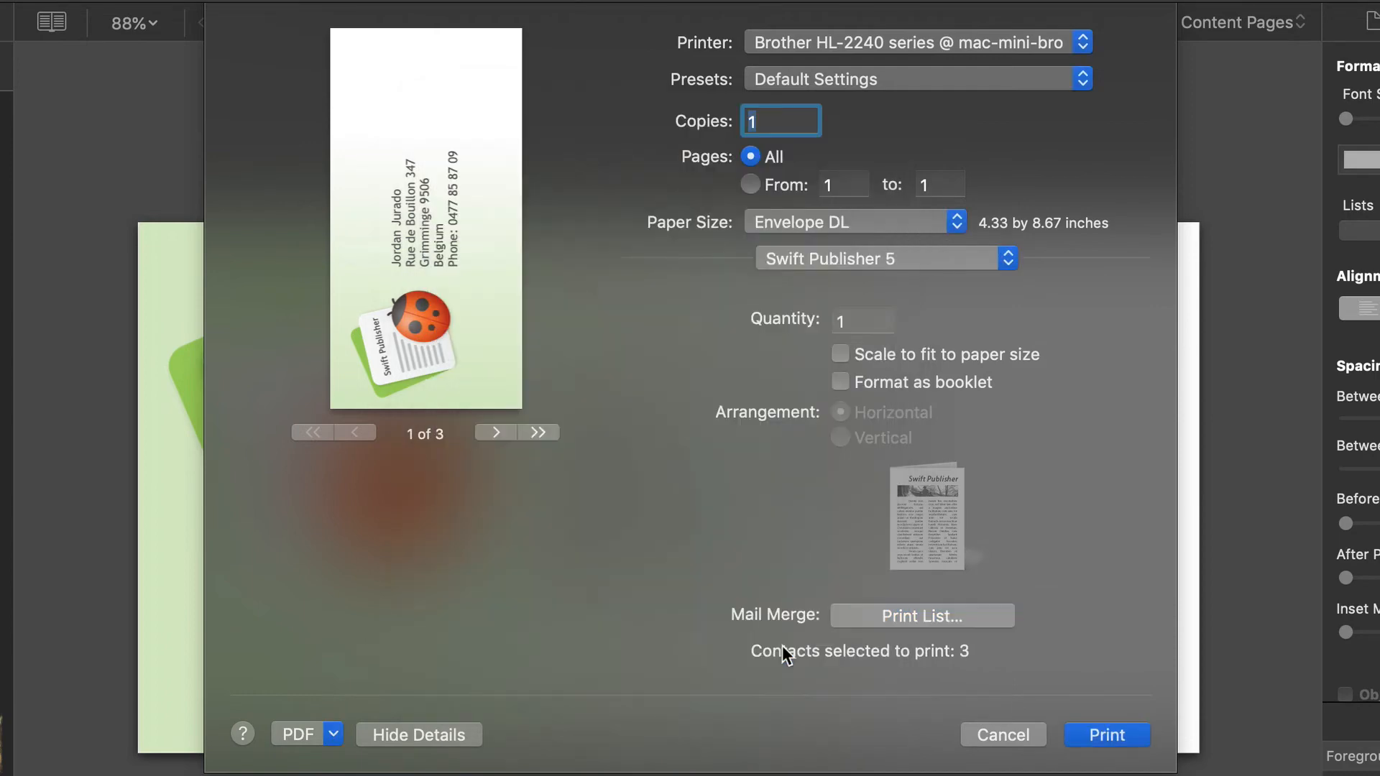
left_click(502, 436)
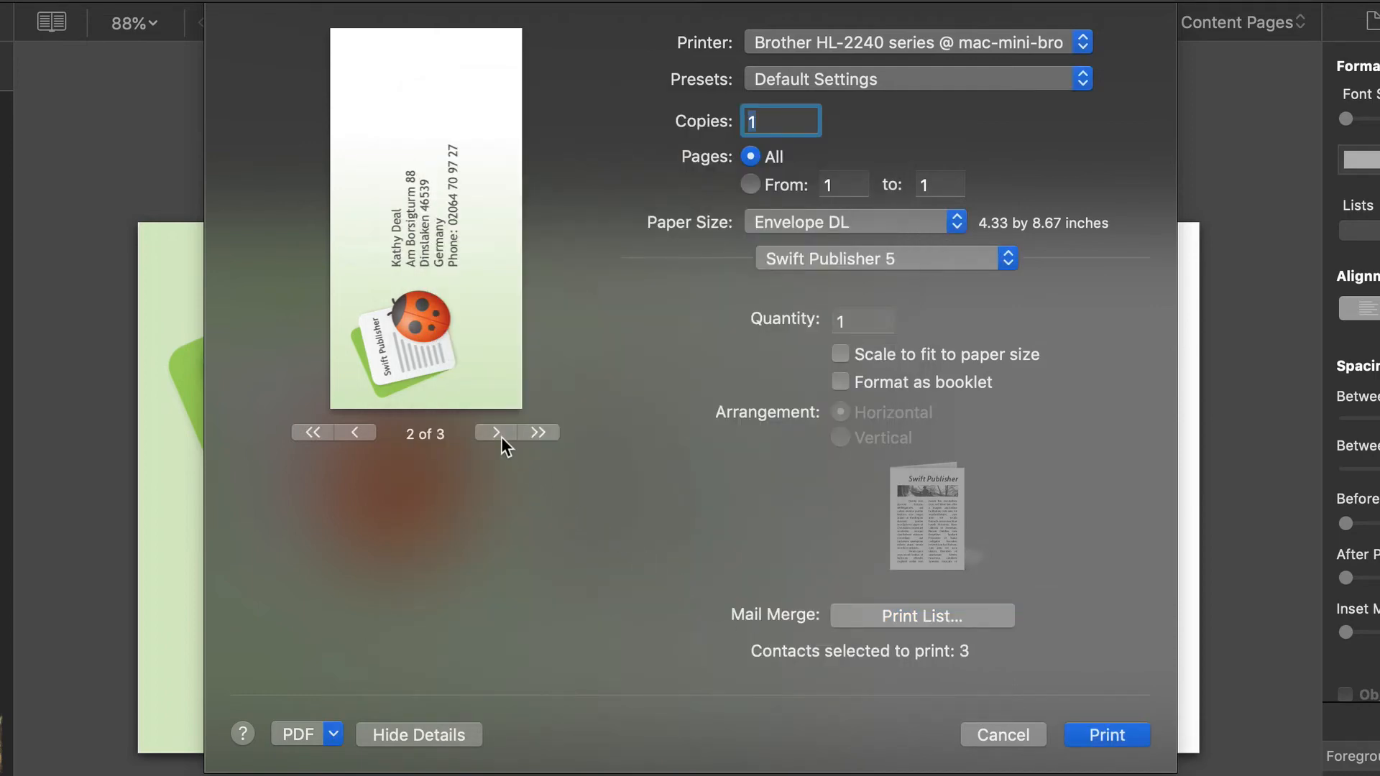
left_click(501, 436)
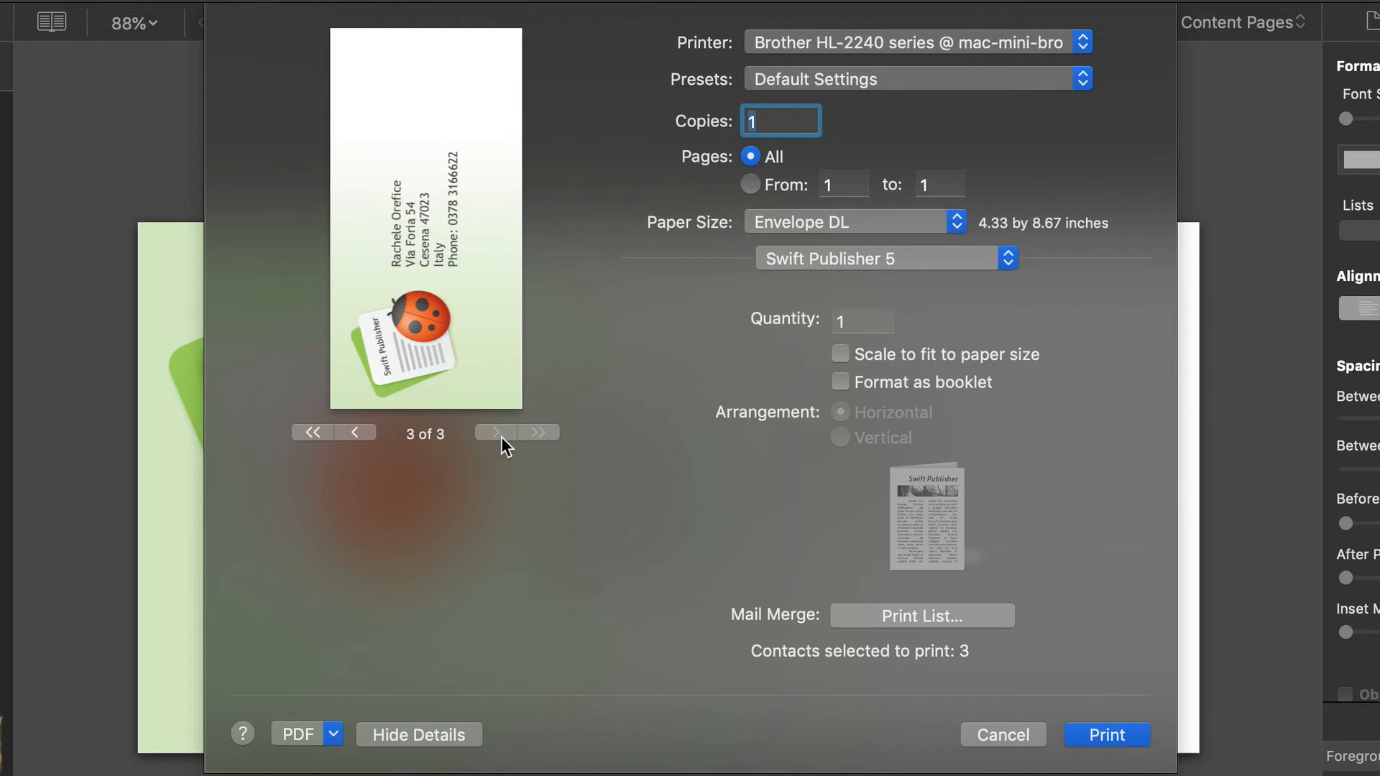
left_click(361, 436)
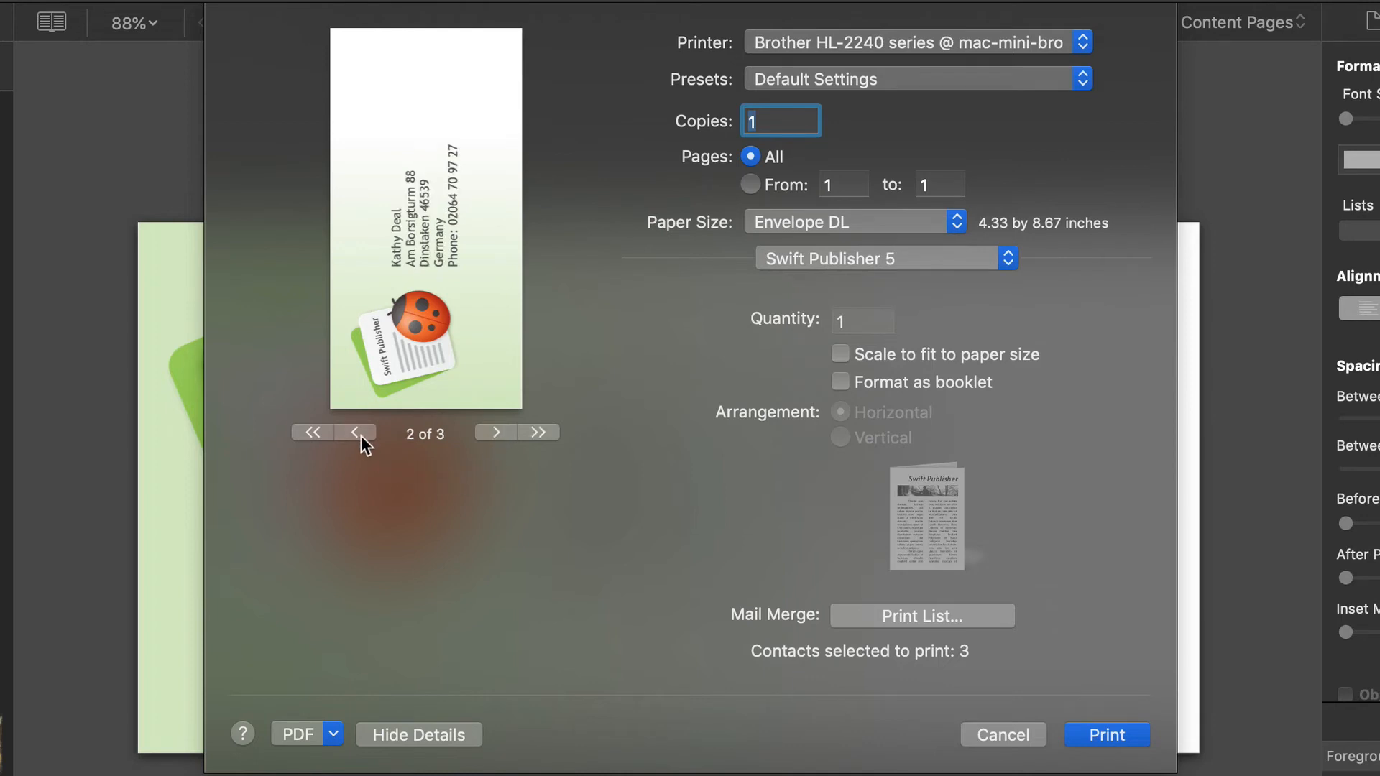
left_click(361, 435)
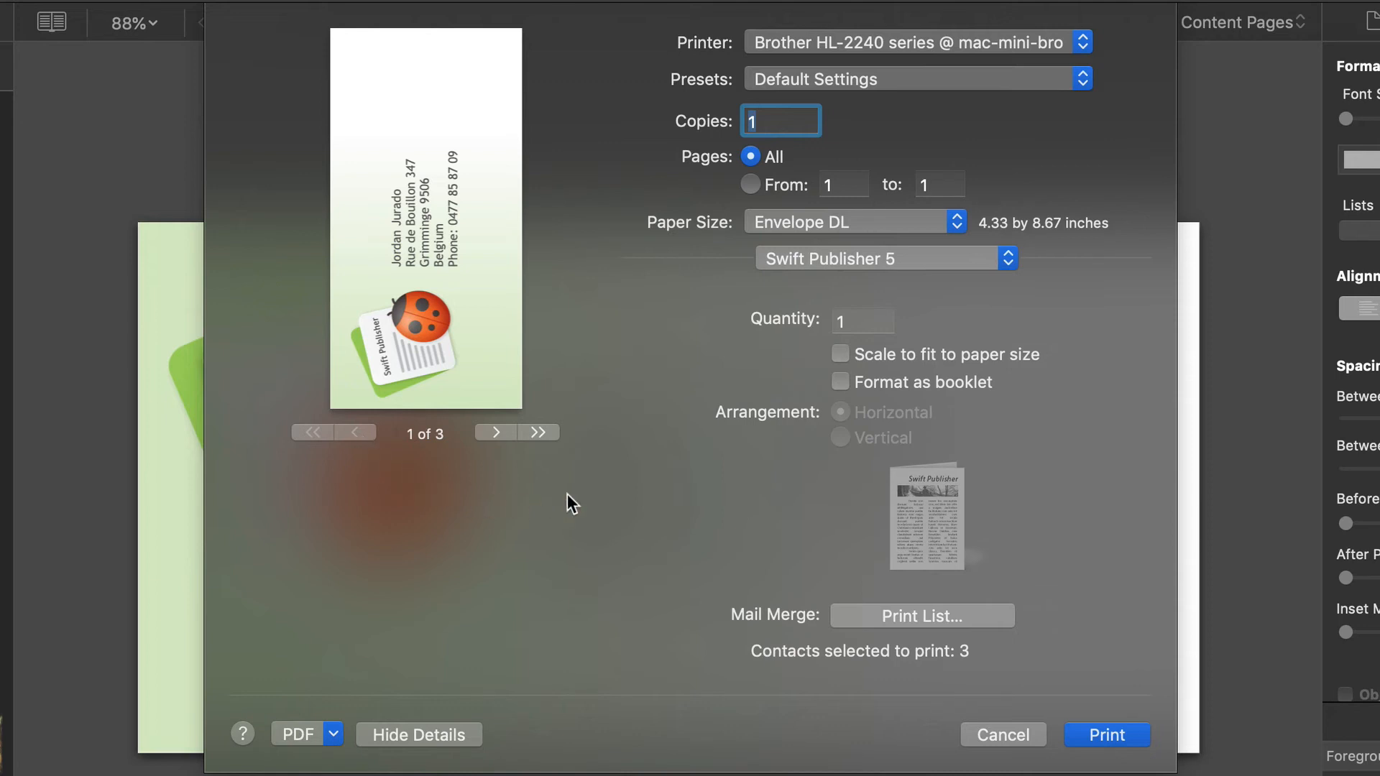
Step: Set the print quantity to 2 and check the resulting envelope previews from first to last and back
left_click(868, 324)
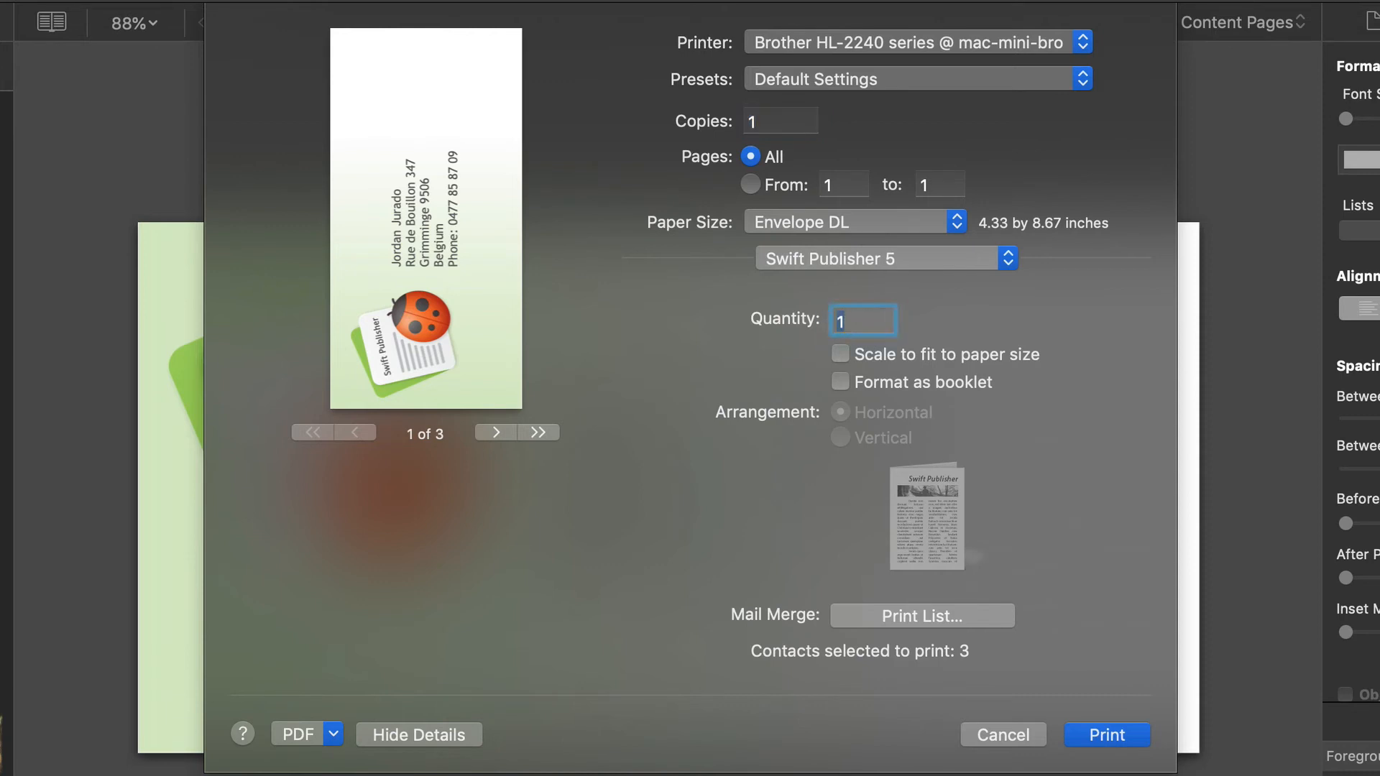
type("2")
left_click(501, 434)
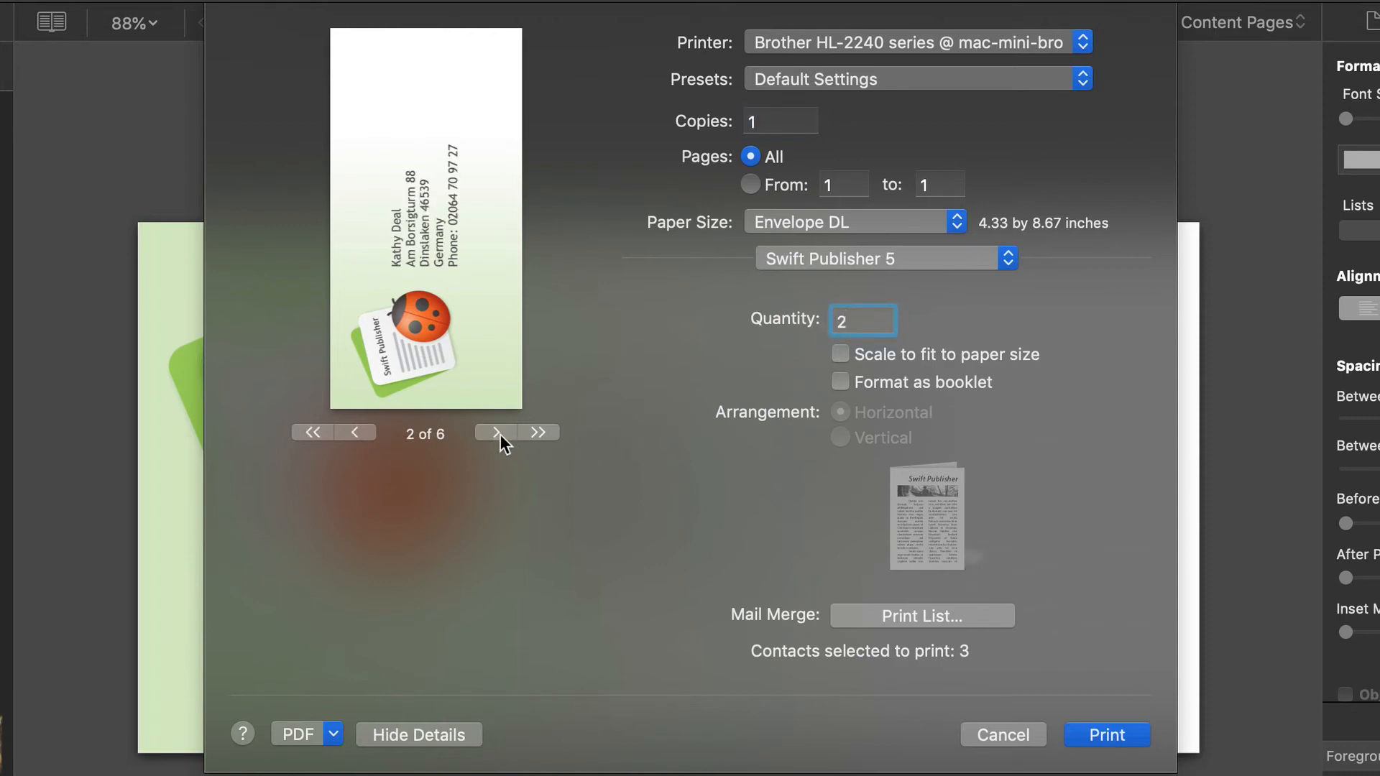
left_click(500, 434)
left_click(500, 434)
left_click(500, 434)
left_click(501, 434)
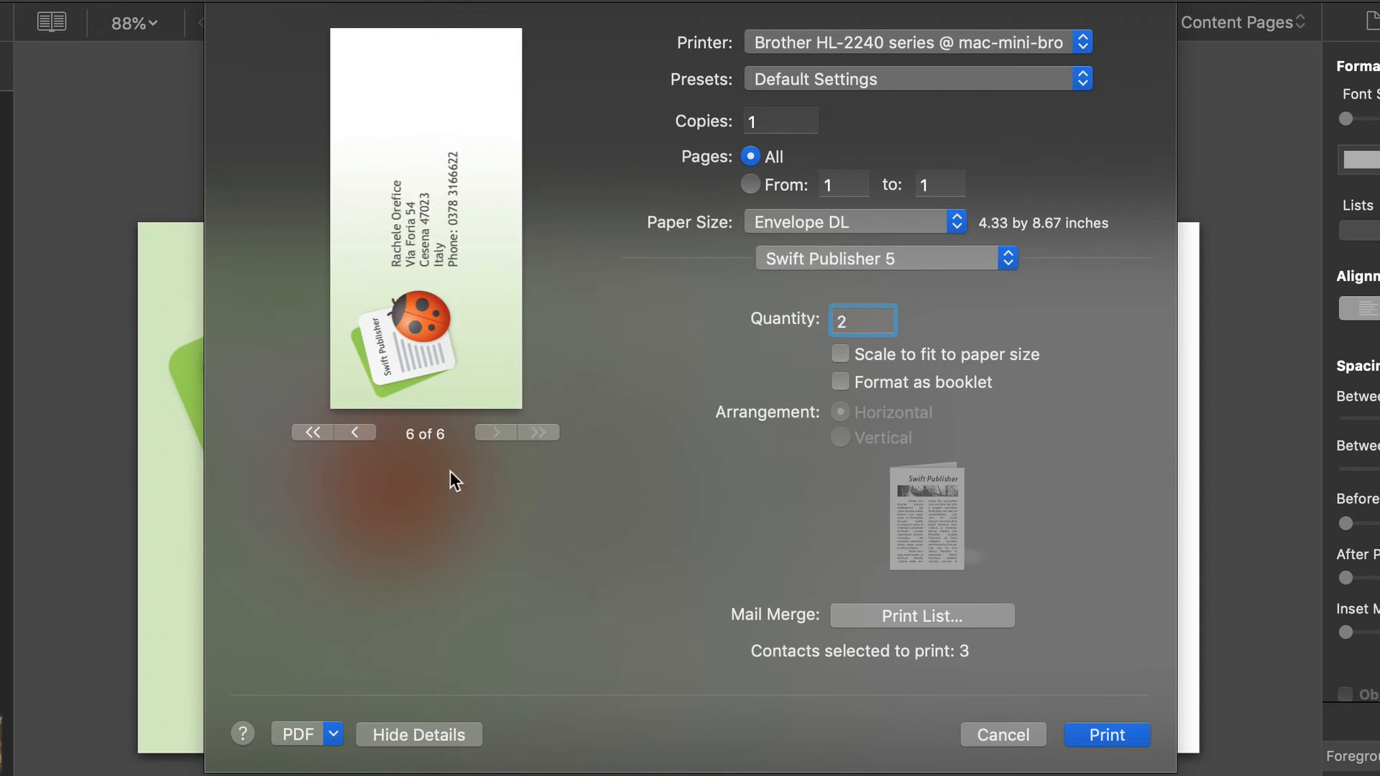
left_click(366, 437)
left_click(365, 437)
left_click(365, 437)
left_click(365, 437)
left_click(365, 437)
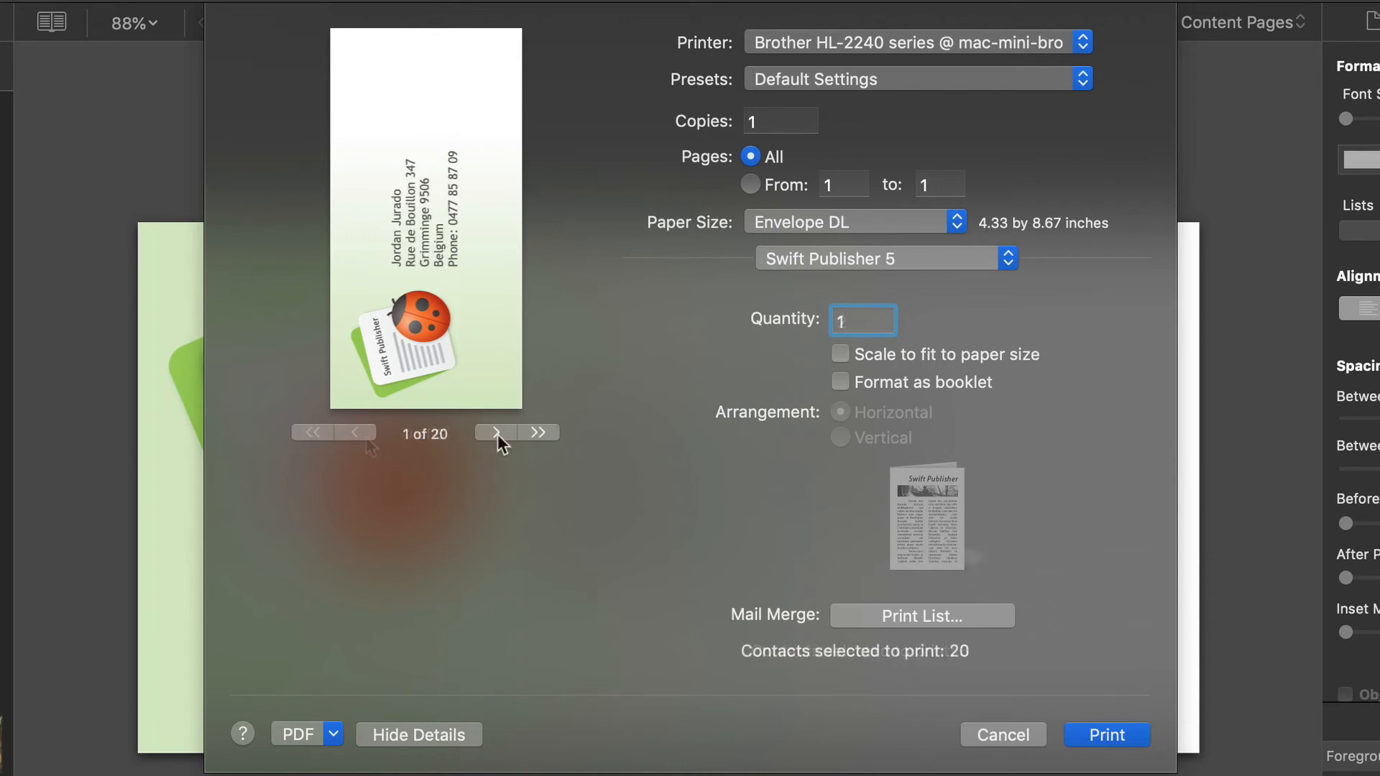
Step: Examine the print previews of the envelopes for all selected contacts, checking the name, address and phone lines
left_click(497, 434)
left_click(497, 433)
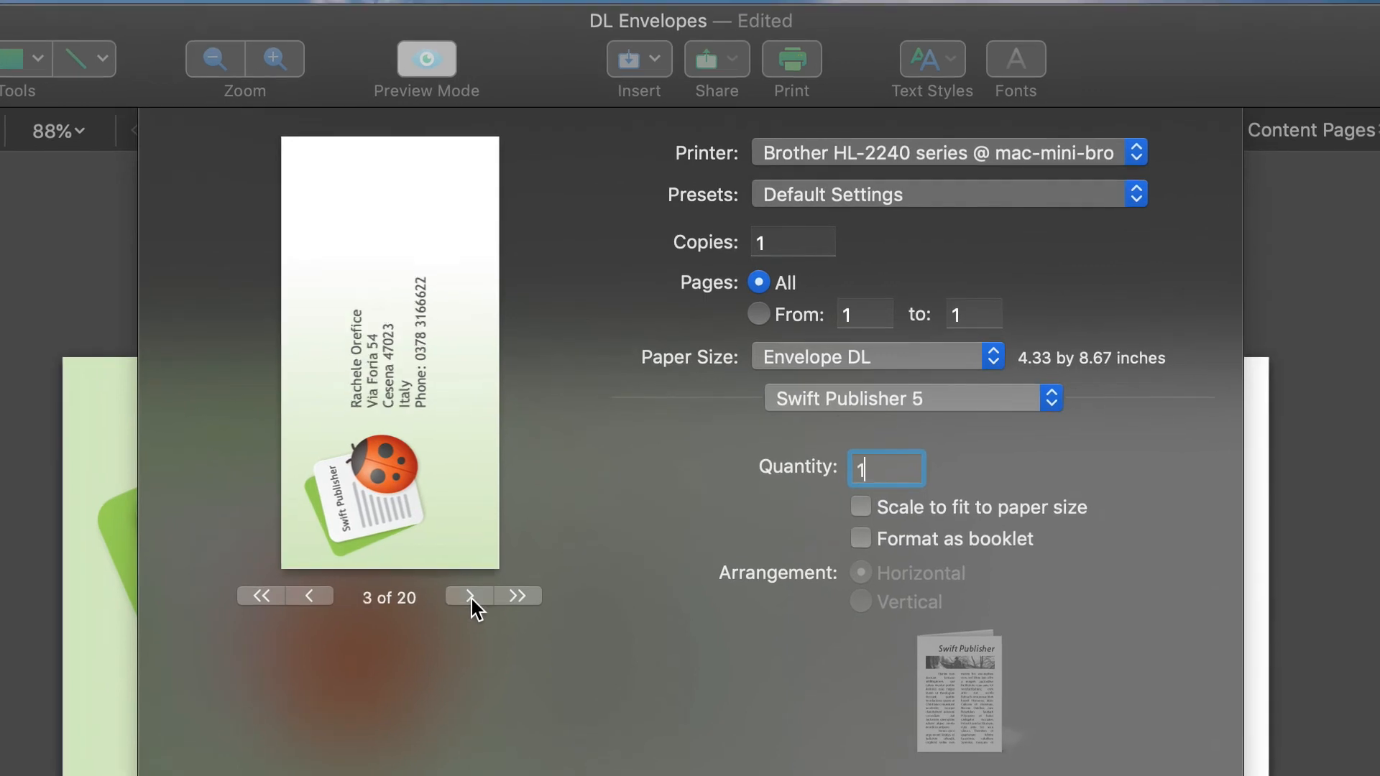
left_click(472, 598)
left_click(472, 598)
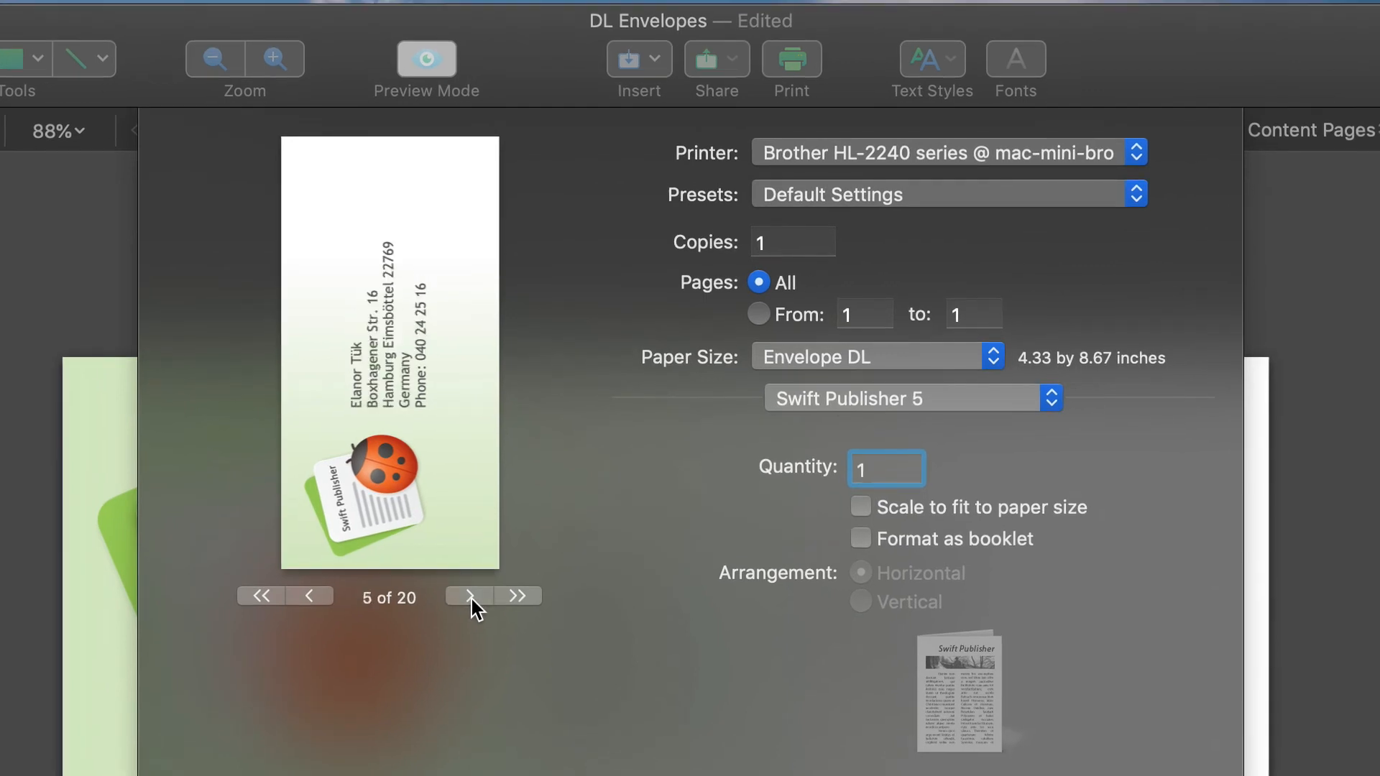
left_click(471, 598)
left_click(472, 599)
left_click(472, 598)
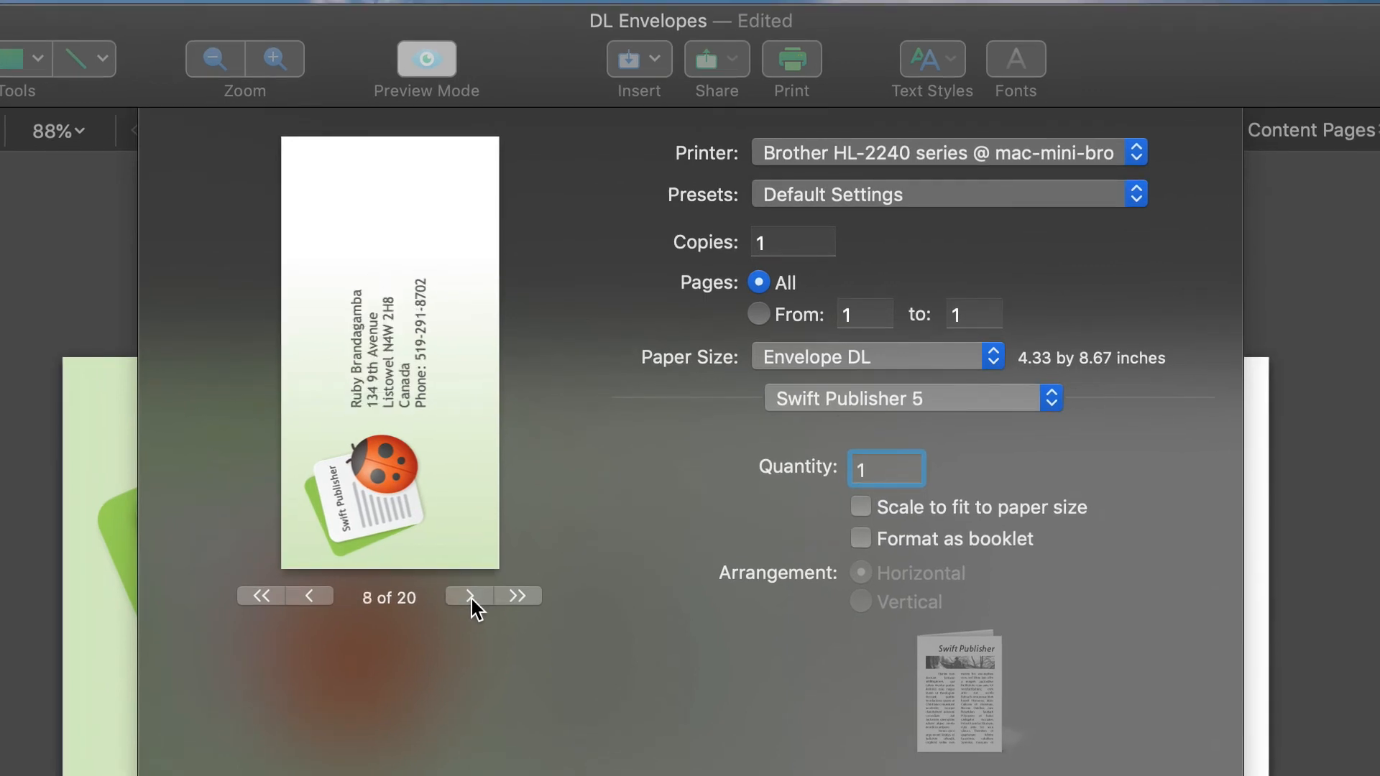
left_click(471, 599)
left_click(472, 598)
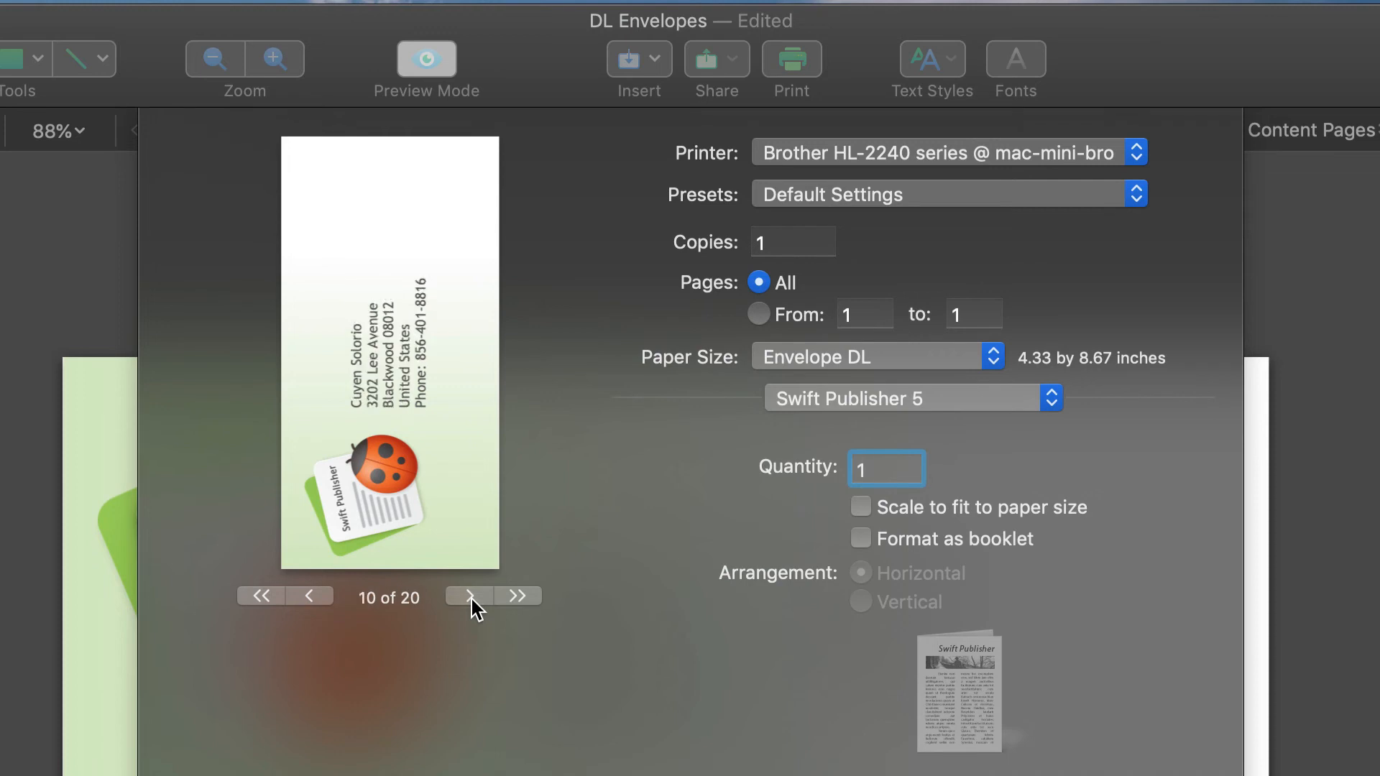
left_click(471, 598)
left_click(471, 598)
left_click(471, 598)
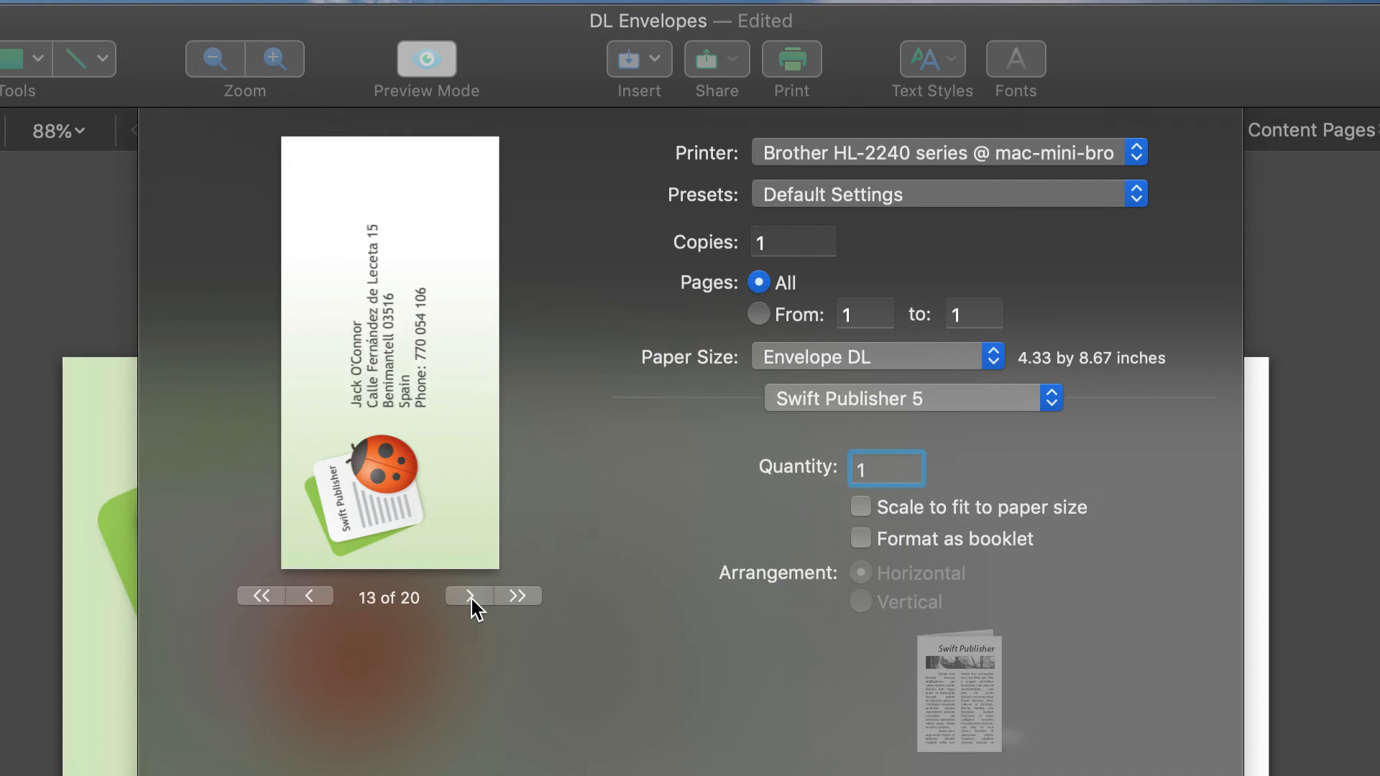
left_click(471, 599)
left_click(472, 598)
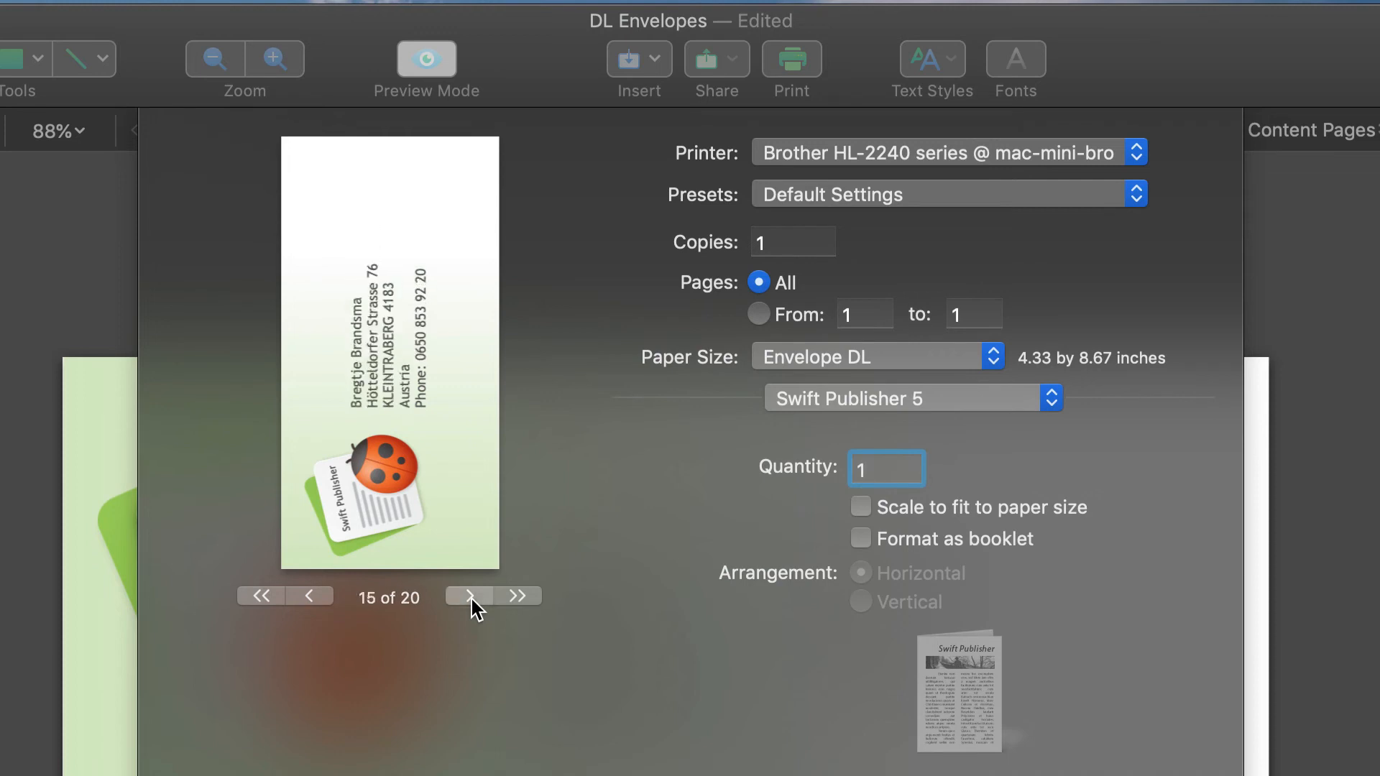
left_click(471, 598)
left_click(472, 598)
left_click(471, 598)
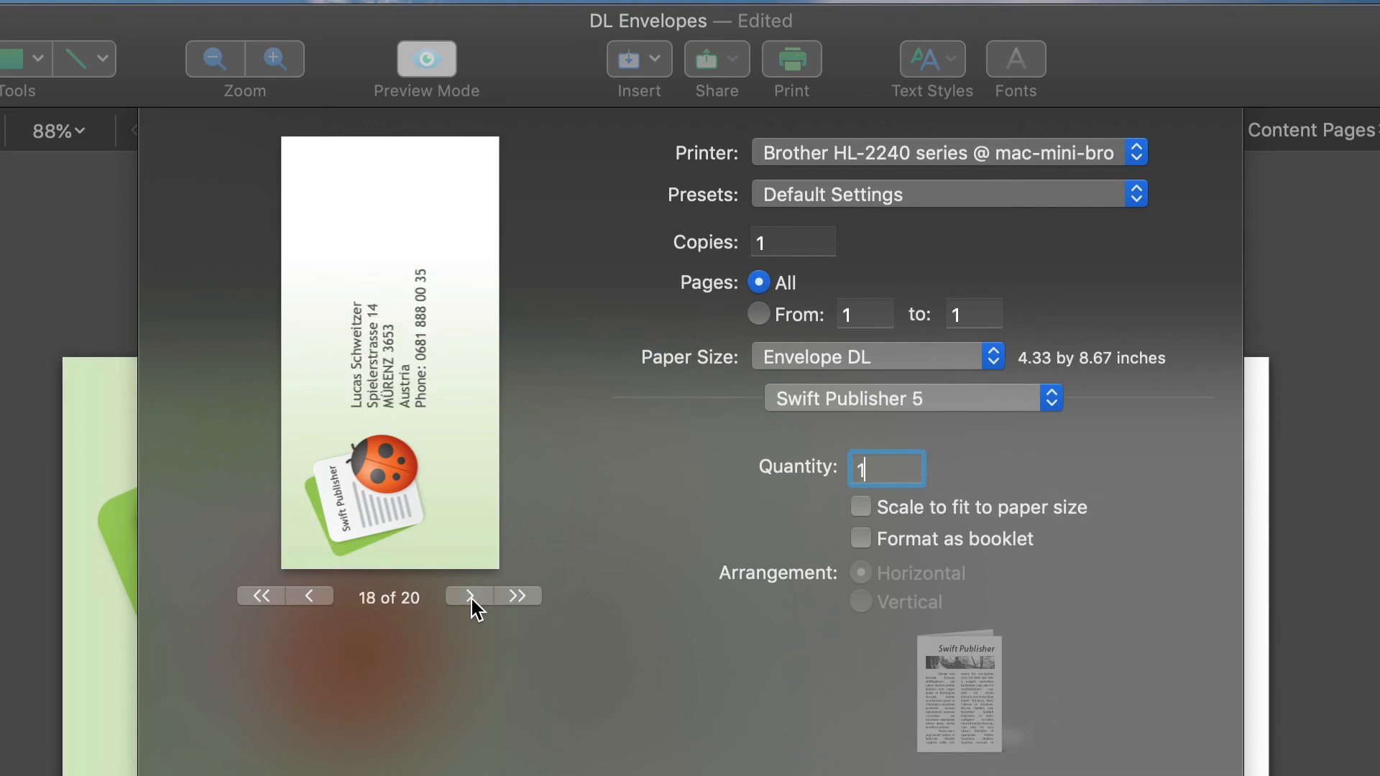
left_click(472, 598)
left_click(472, 598)
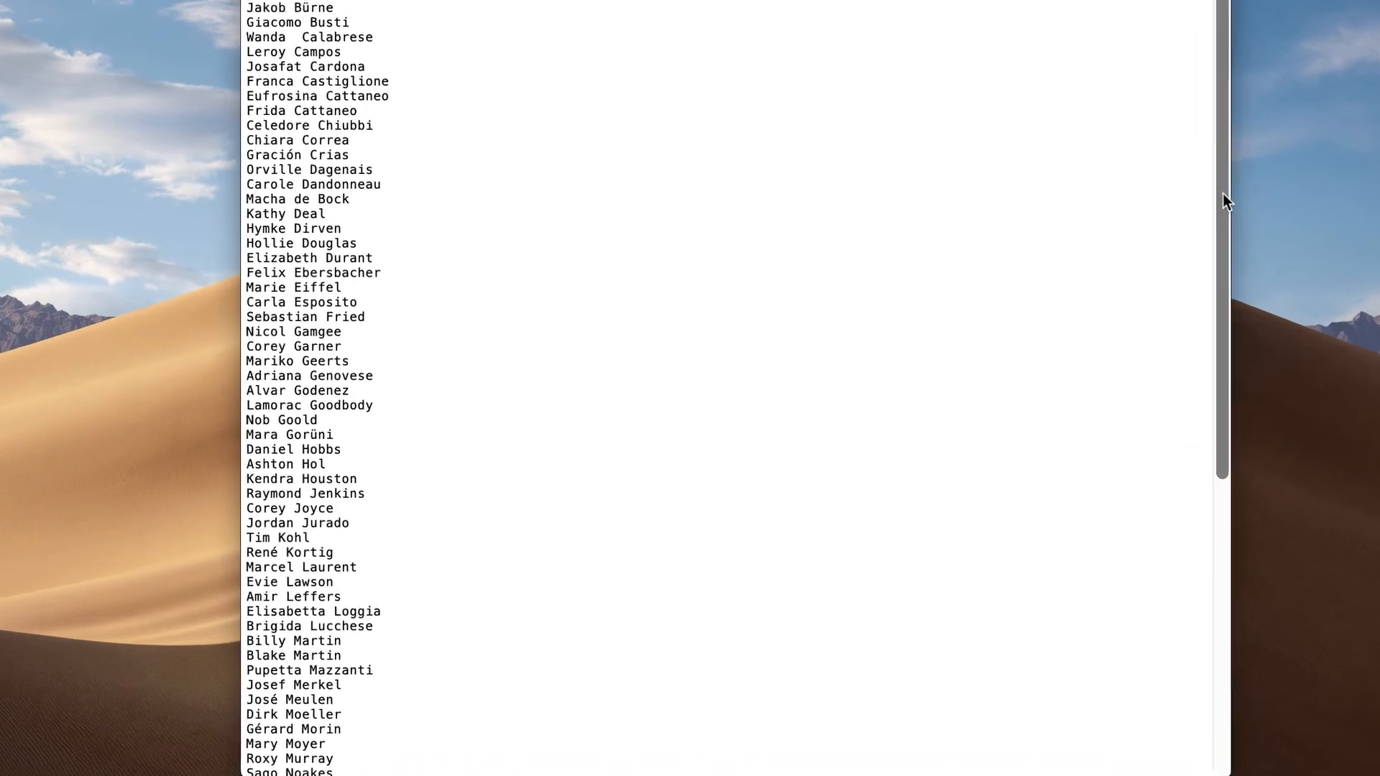
Step: Insert a File Data field on the certificate and place it centered between "presented to" and the date
scroll(1223, 193, "down", 5)
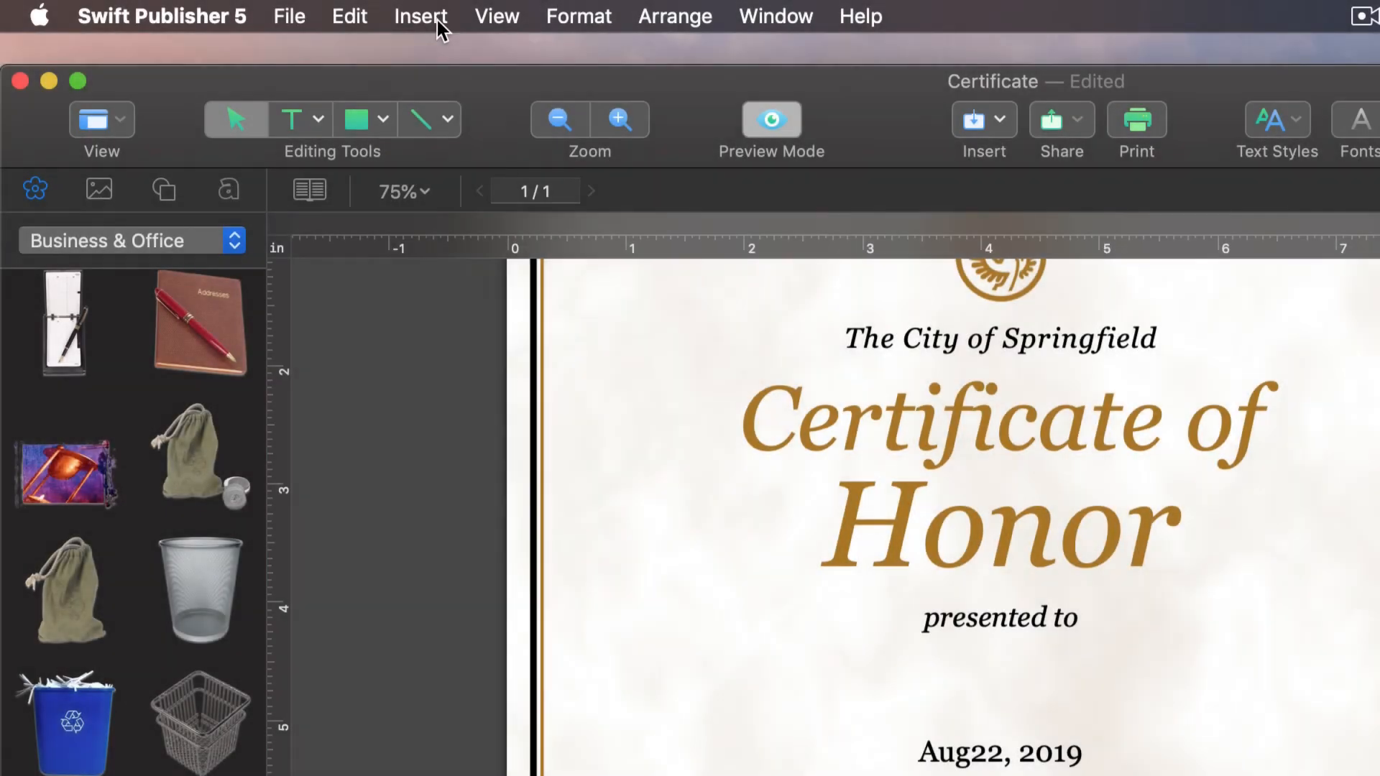
left_click(437, 20)
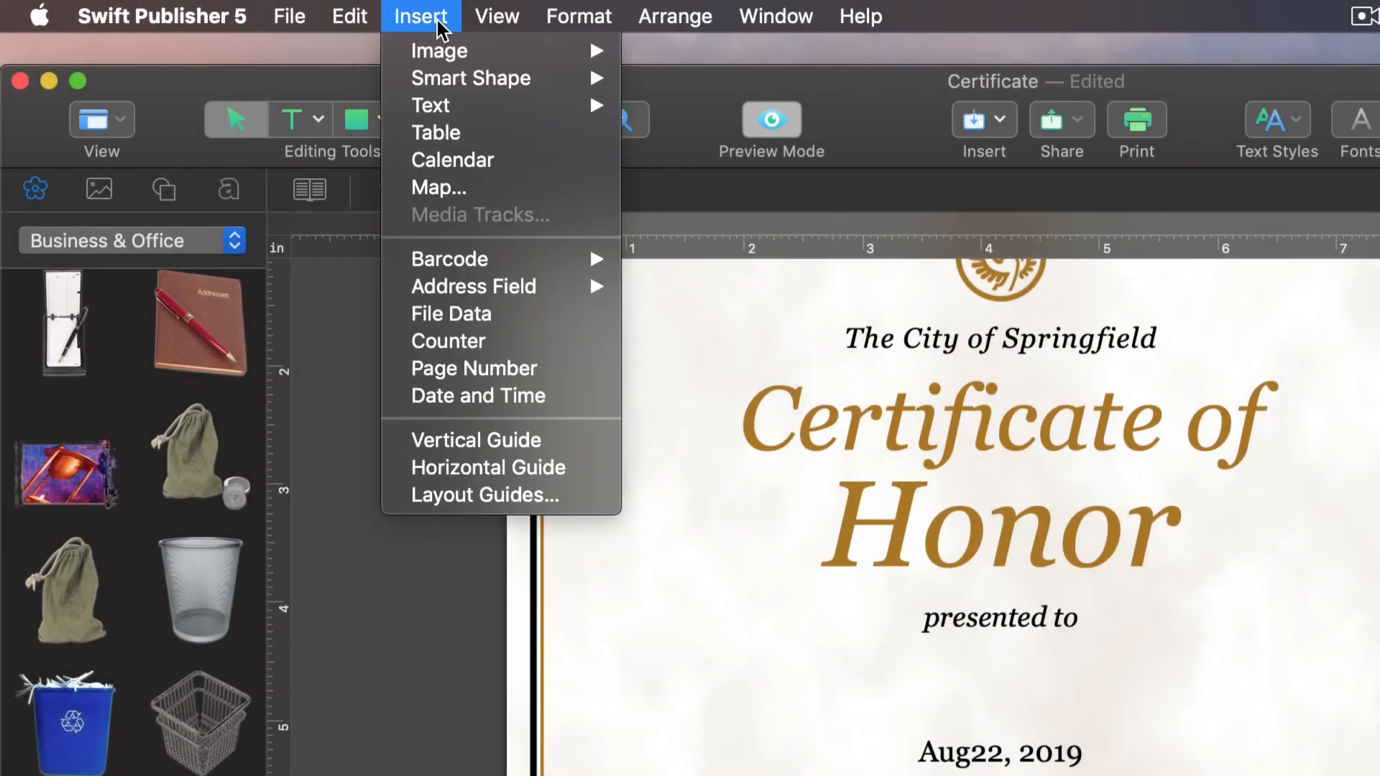
left_click(525, 322)
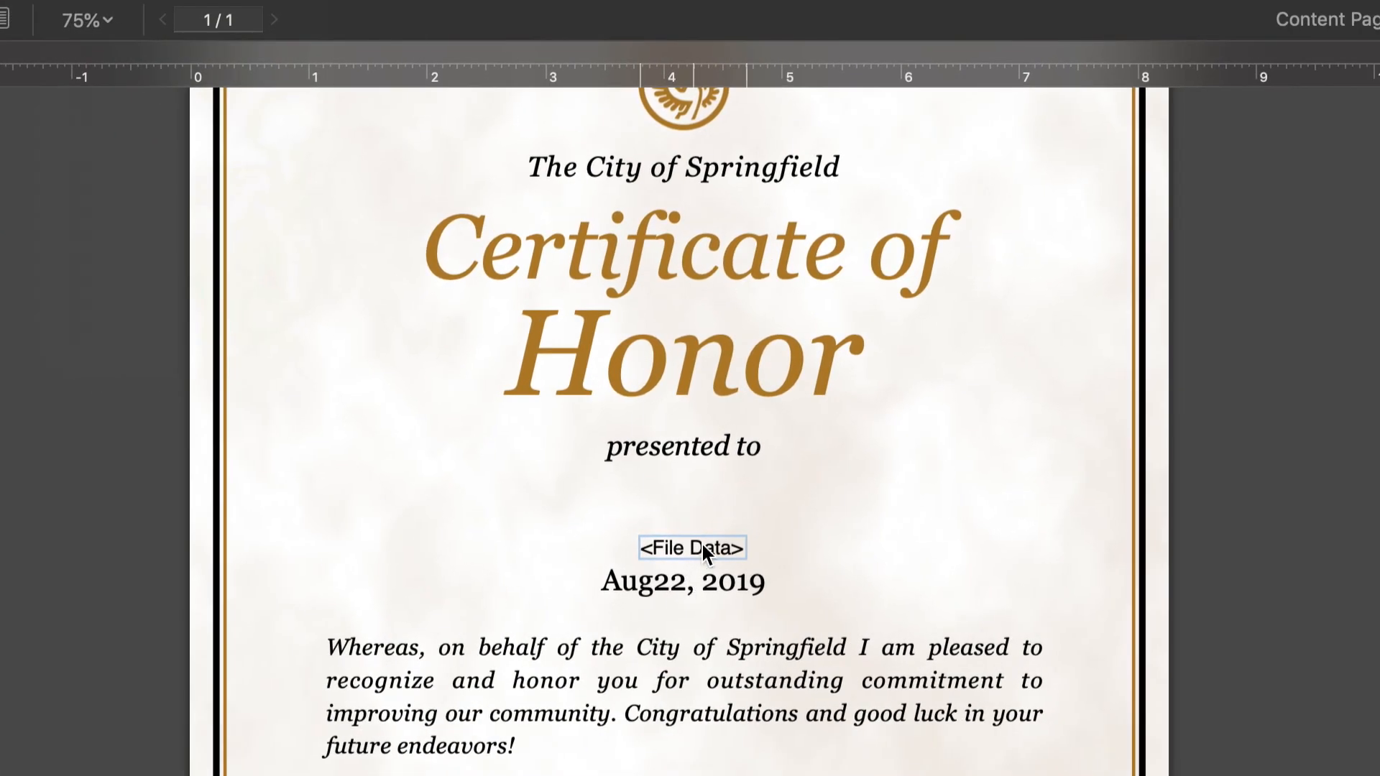
left_click_drag(703, 546, 688, 519)
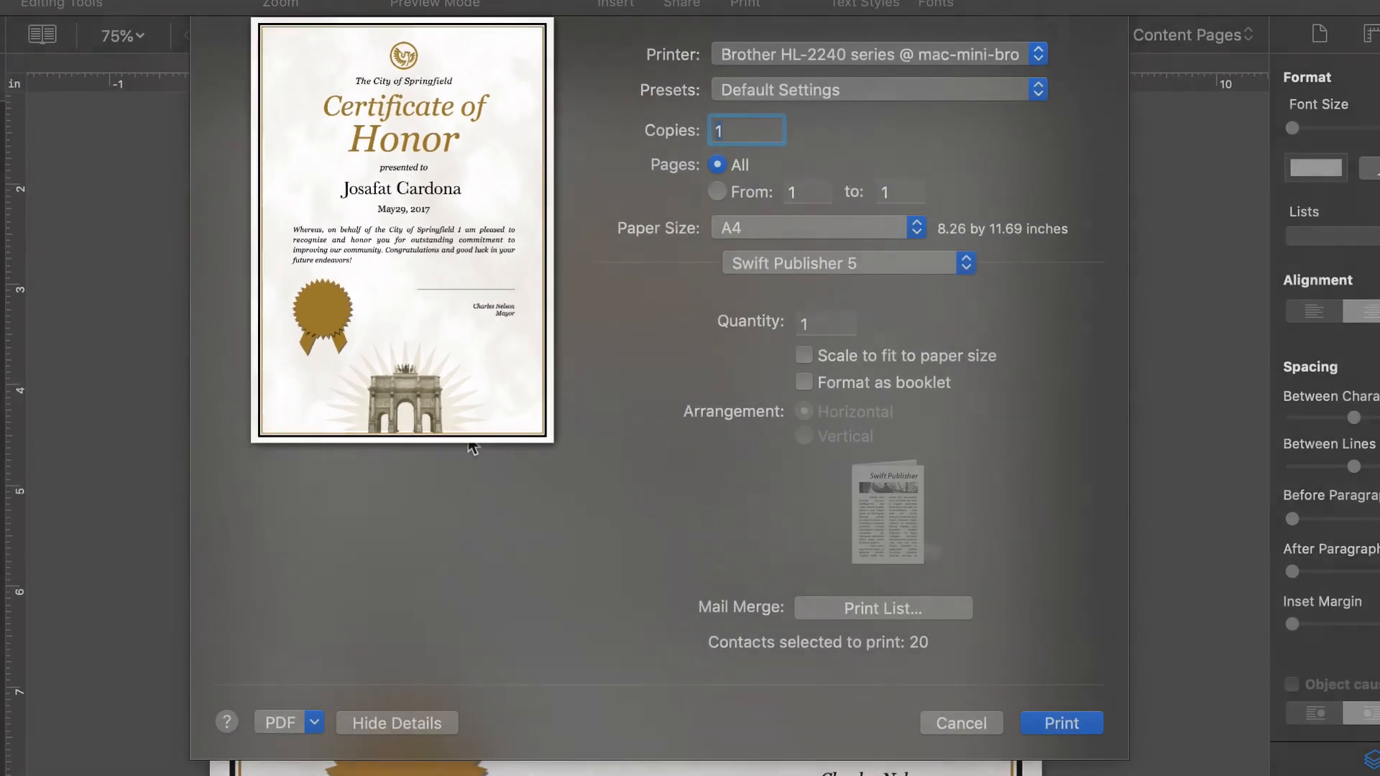
Step: Examine the certificate print previews one after another, checking the recipient name on each page
left_click(469, 432)
left_click(469, 432)
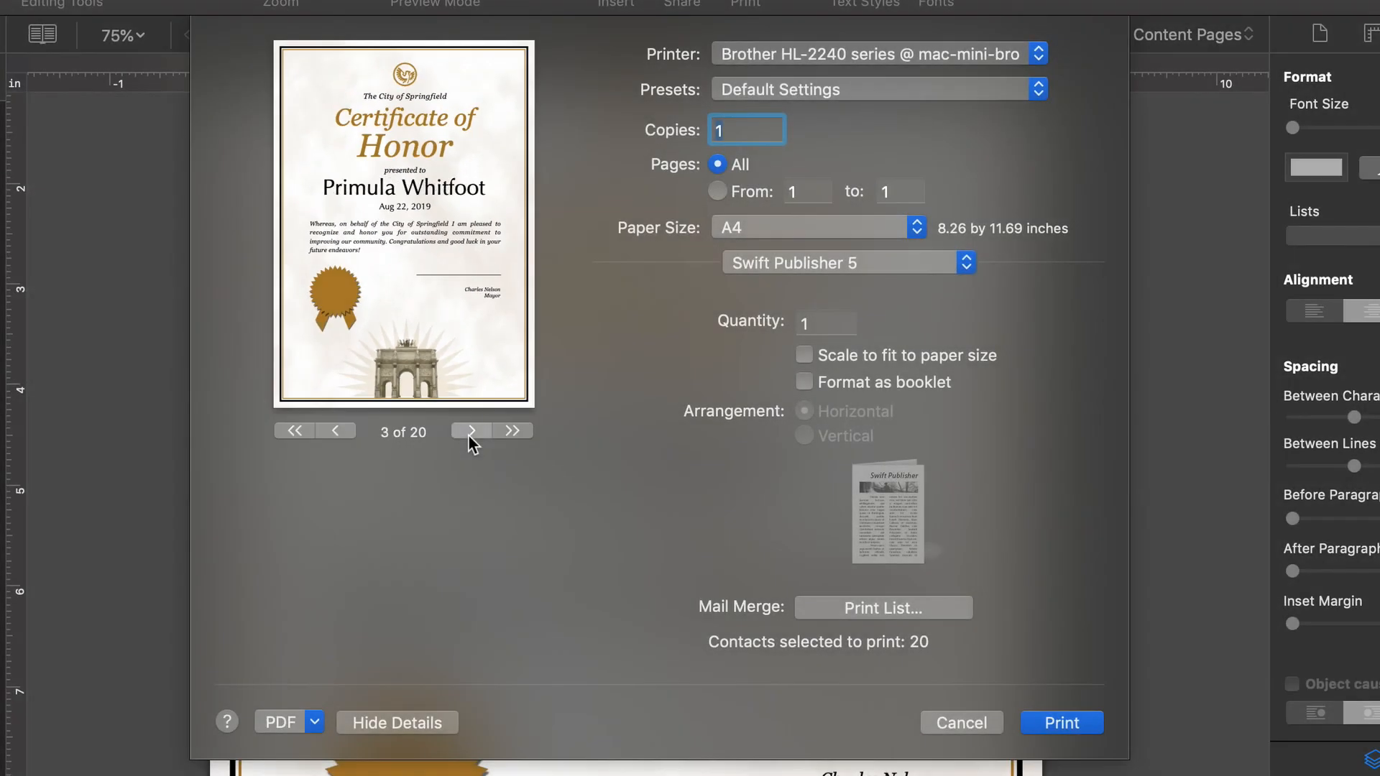
left_click(469, 432)
left_click(467, 434)
left_click(468, 434)
left_click(468, 434)
left_click(468, 434)
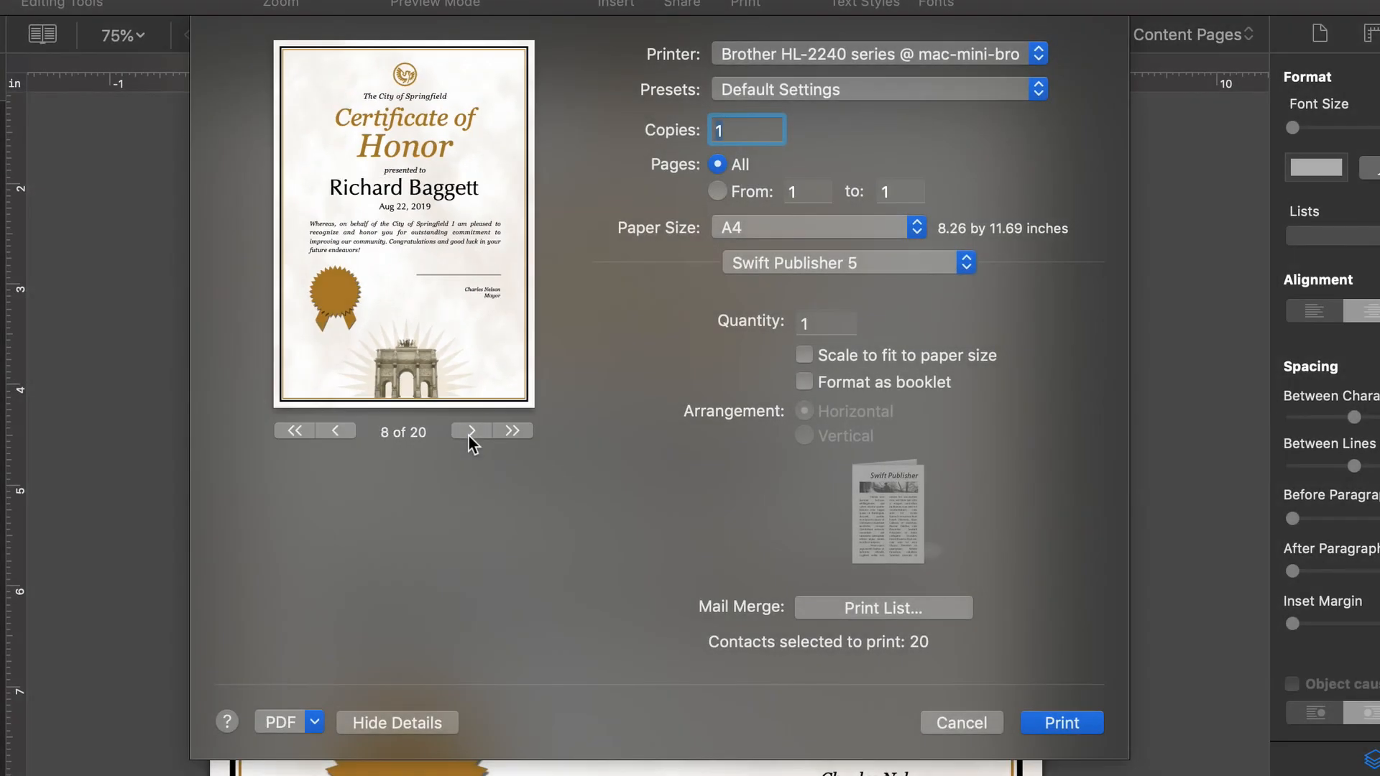
left_click(468, 434)
left_click(468, 435)
left_click(468, 434)
left_click(468, 434)
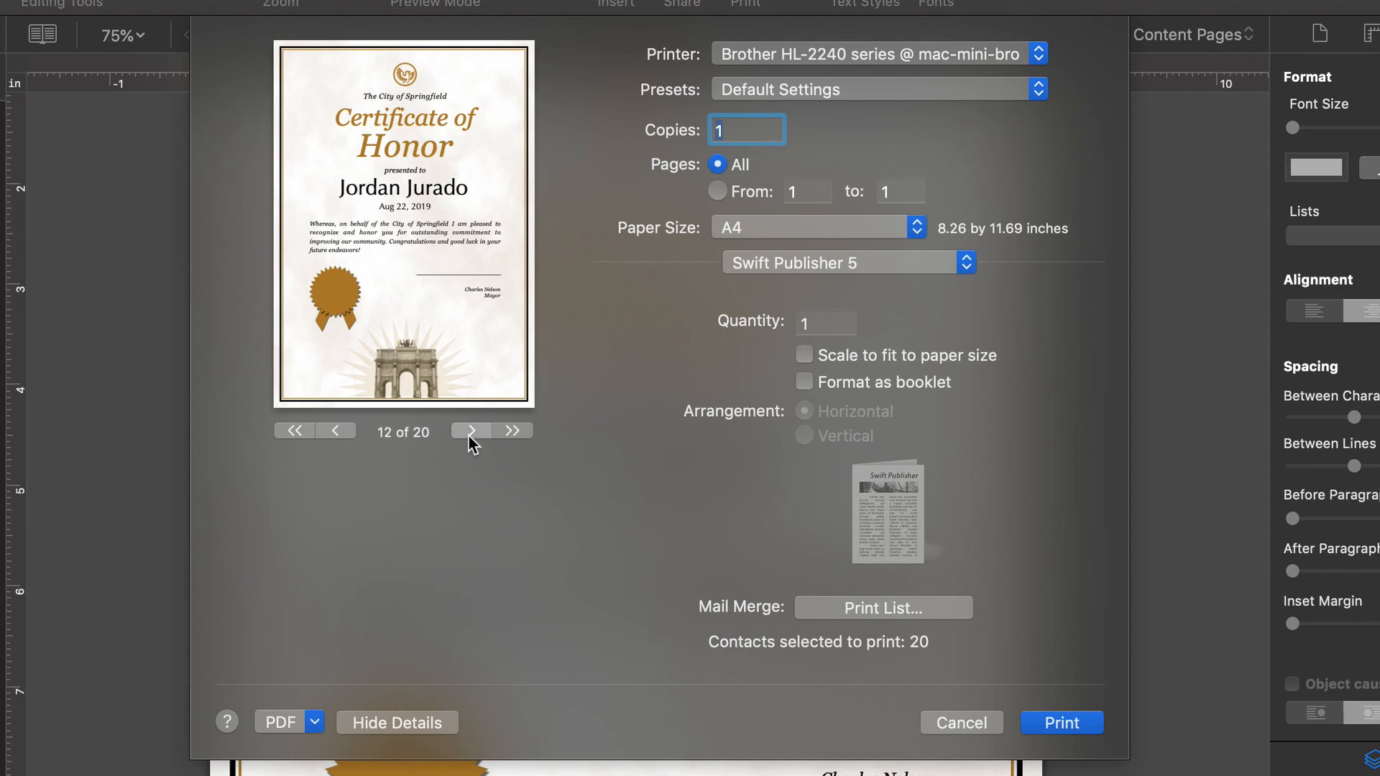
left_click(468, 434)
left_click(468, 435)
left_click(468, 434)
left_click(468, 434)
left_click(468, 434)
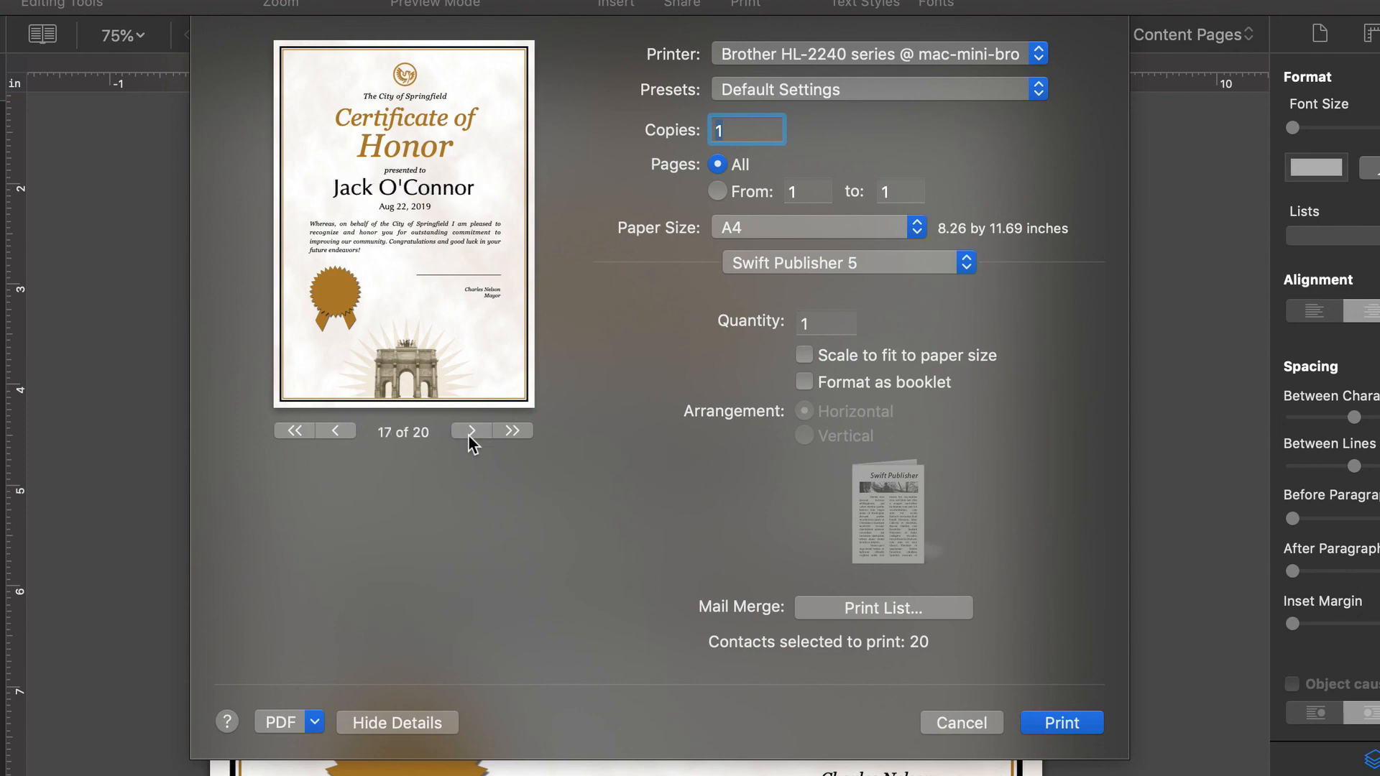
left_click(468, 435)
left_click(468, 435)
left_click(467, 434)
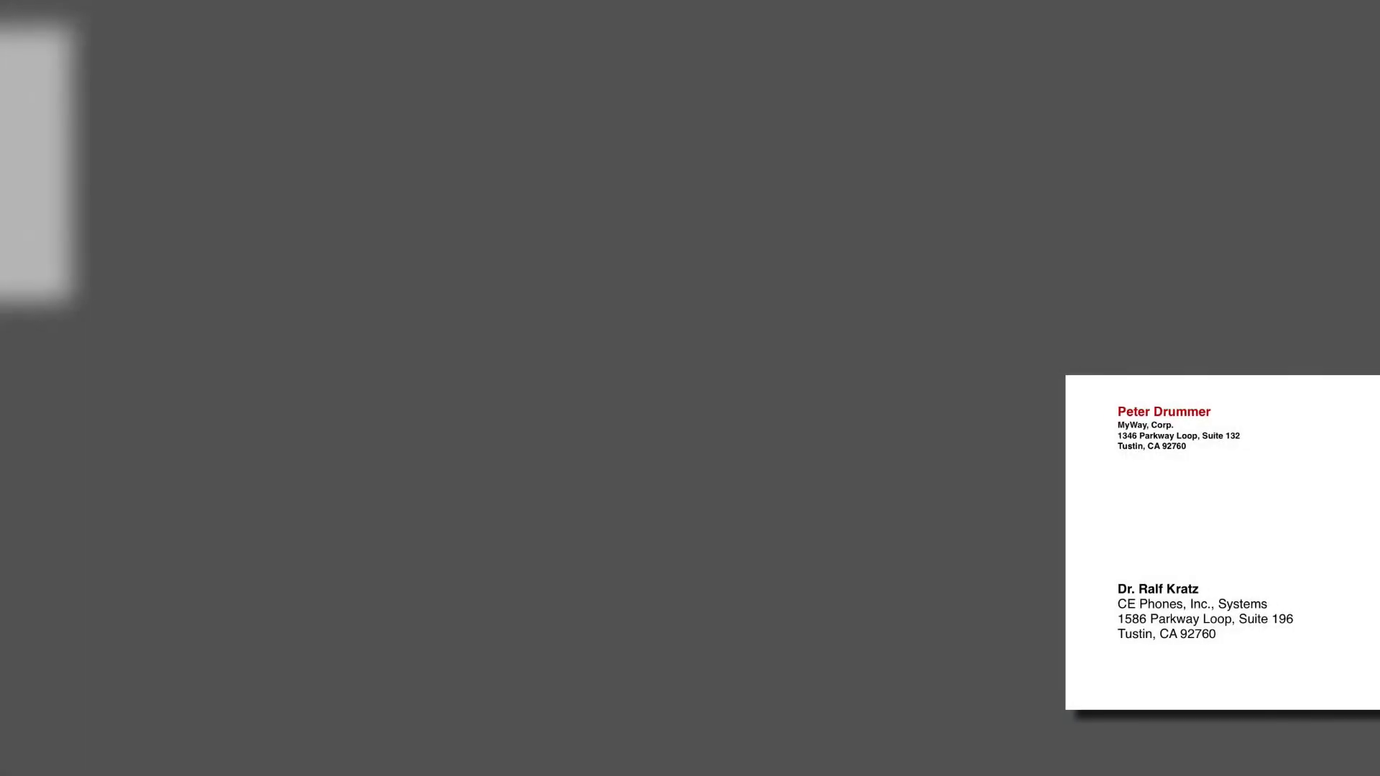